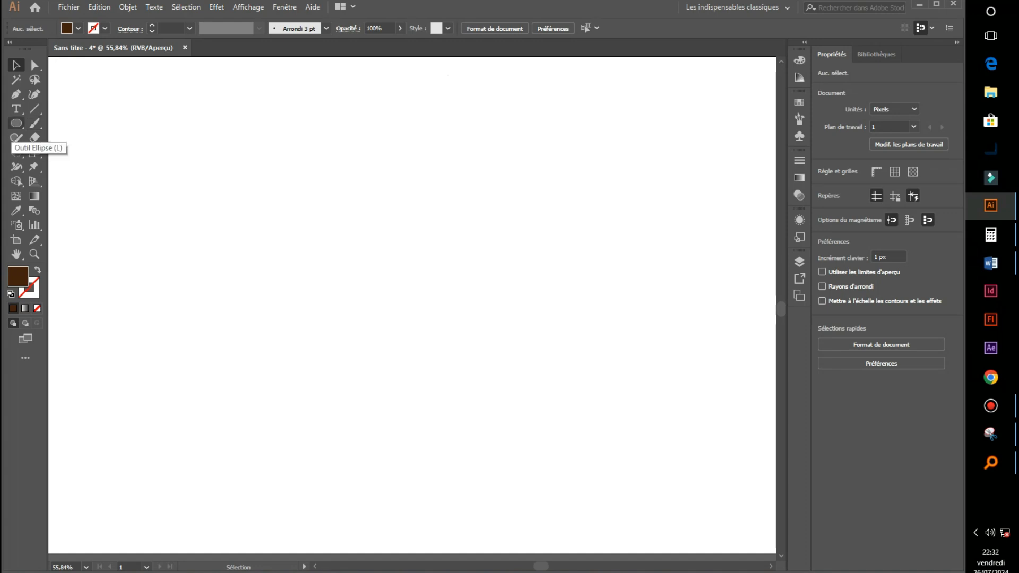
# Draw a circle about 1016 px in diameter centred on the artboard, with no fill and a black stroke.
pyautogui.click(16, 123)
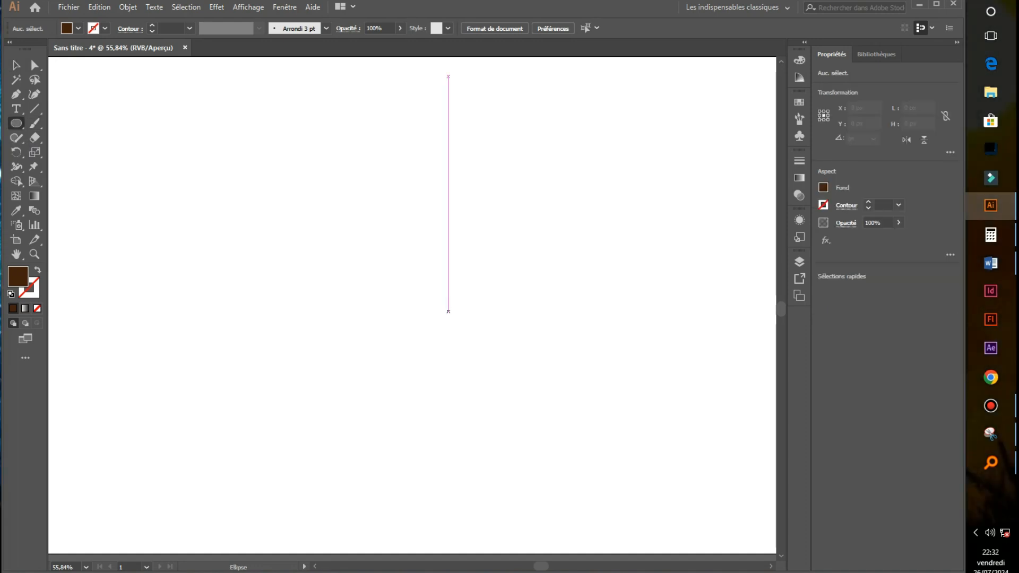
pyautogui.moveTo(448, 308); pyautogui.dragTo(682, 541)
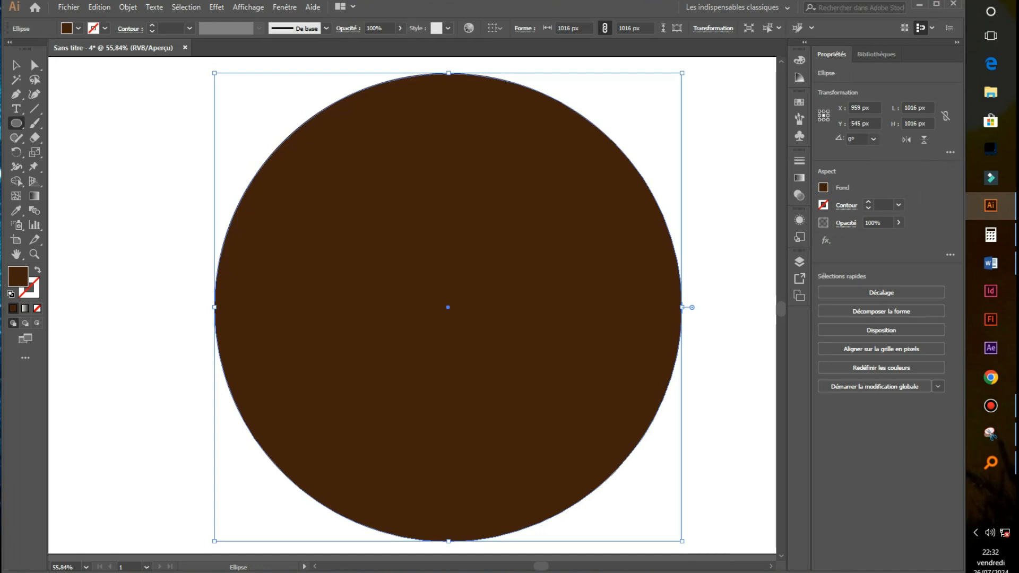
pyautogui.click(78, 28)
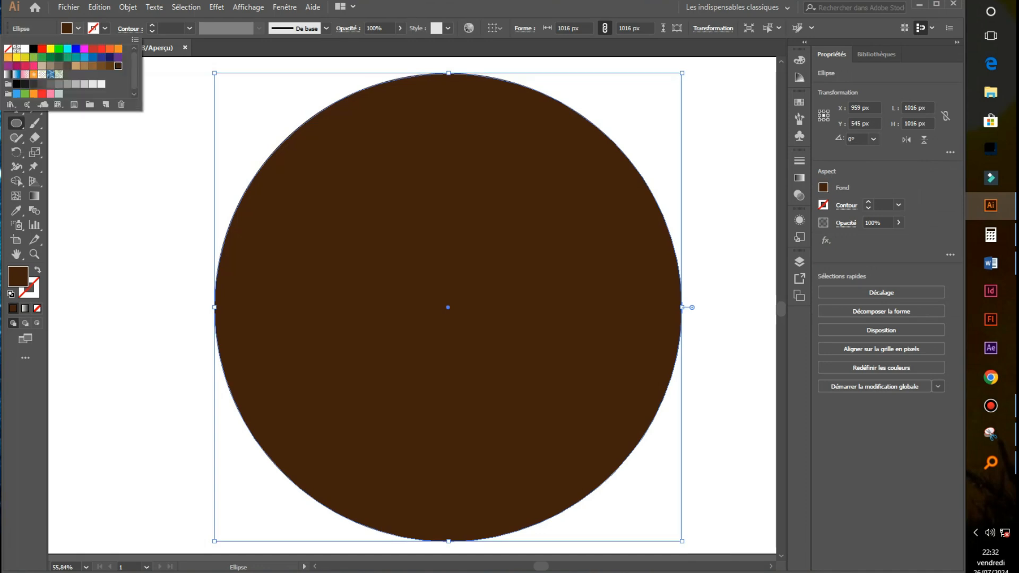
pyautogui.click(8, 48)
pyautogui.click(105, 28)
pyautogui.click(34, 49)
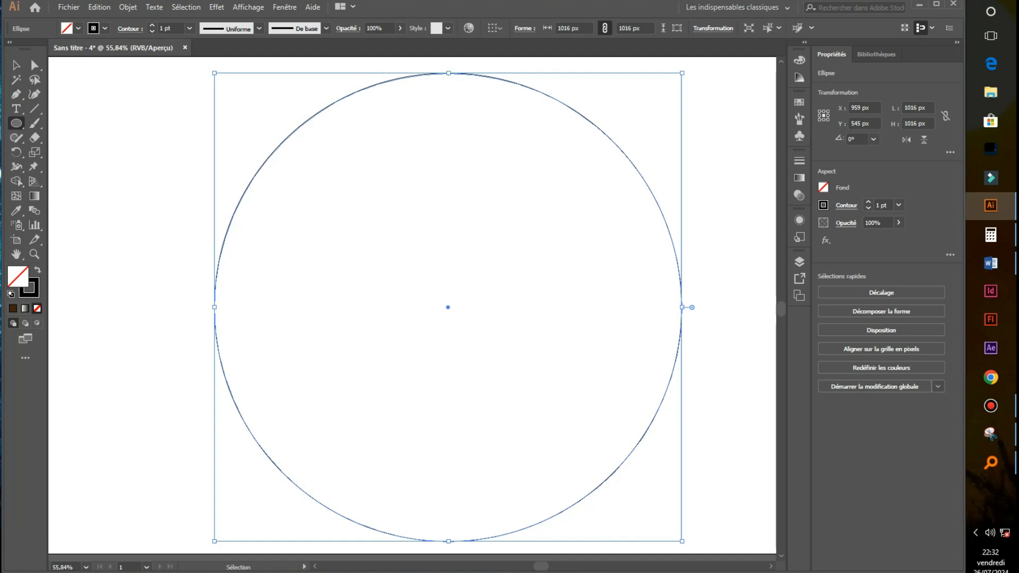
pyautogui.hotkey('ctrl', 'shift', 'a')
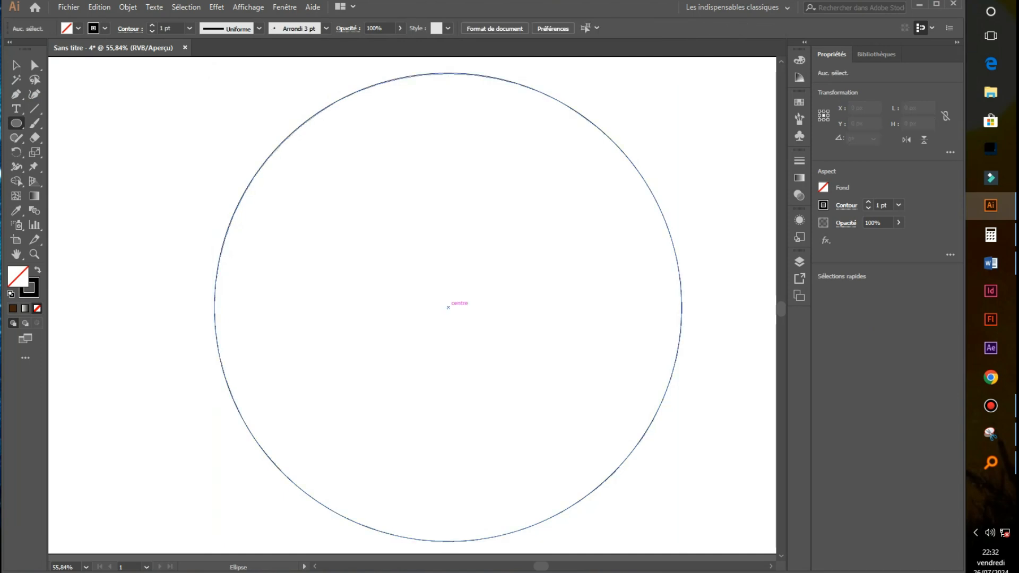
# Draw a smaller circle about 236 px in diameter from the centre of the large circle, and deselect it.
pyautogui.moveTo(448, 306)
pyautogui.mouseDown()
pyautogui.moveTo(483, 311)
pyautogui.moveTo(519, 378)
pyautogui.moveTo(502, 360)
pyautogui.mouseUp()
pyautogui.press('\\')
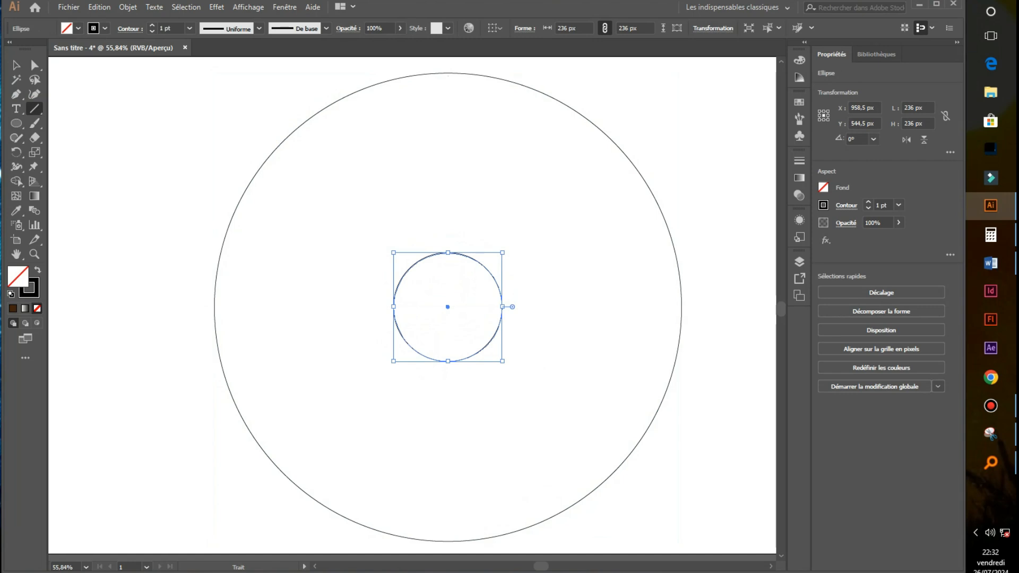
pyautogui.hotkey('ctrl', 'shift', 'a')
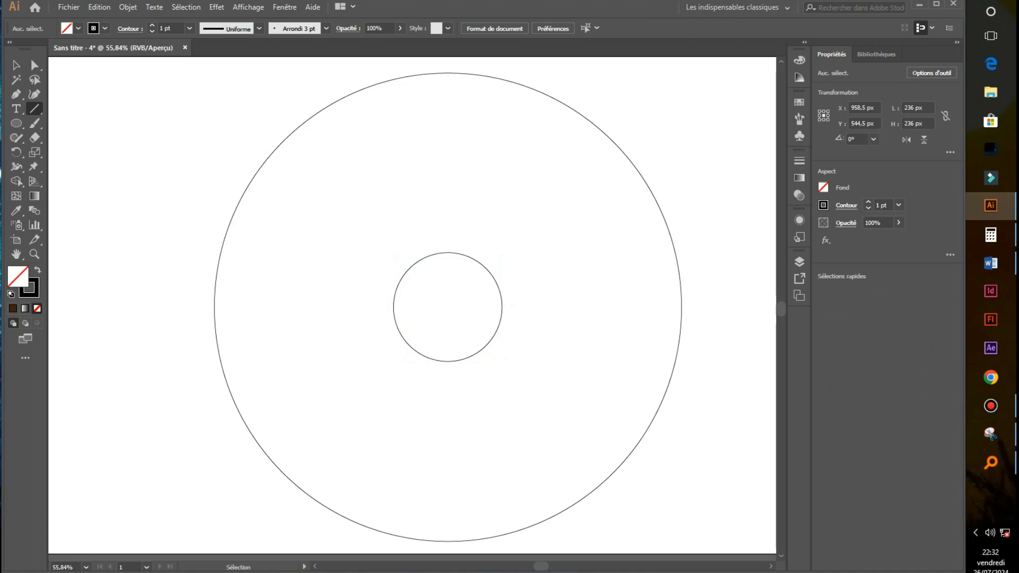
# Draw a vertical line about 390 px long from the top of the inner circle up to the outer circle.
pyautogui.click(448, 253)
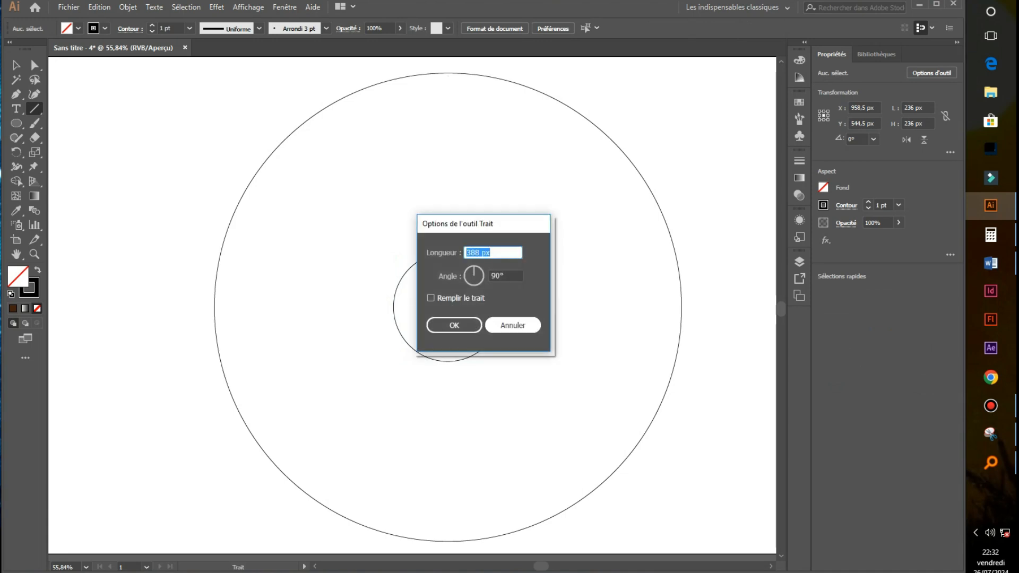
pyautogui.click(512, 324)
pyautogui.moveTo(452, 252)
pyautogui.mouseDown()
pyautogui.moveTo(453, 116)
pyautogui.moveTo(465, 73)
pyautogui.mouseUp()
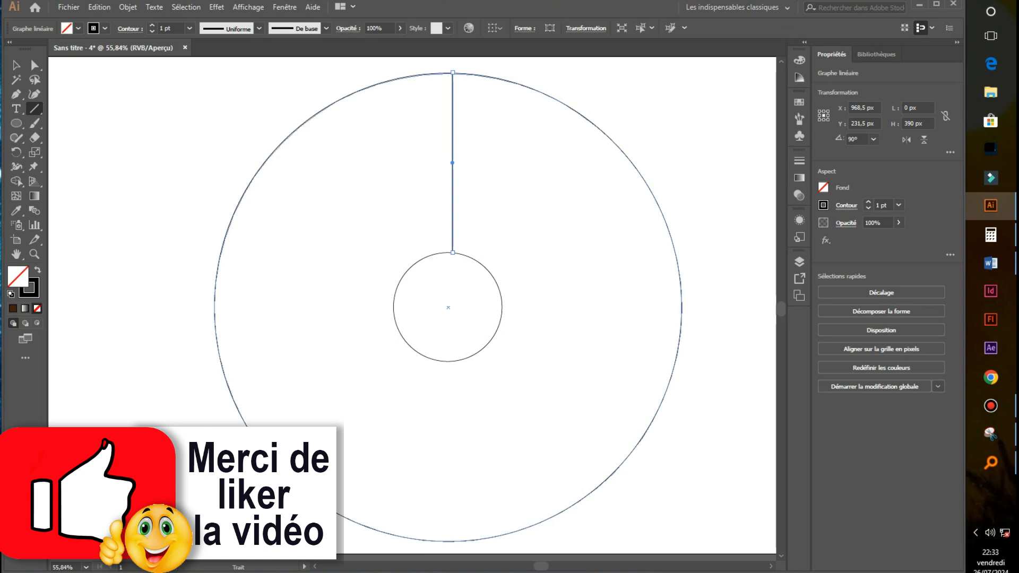
# Switch to the Calculator, compute 360 ÷ 5 for the angle between sectors, and return to the drawing.
pyautogui.click(990, 234)
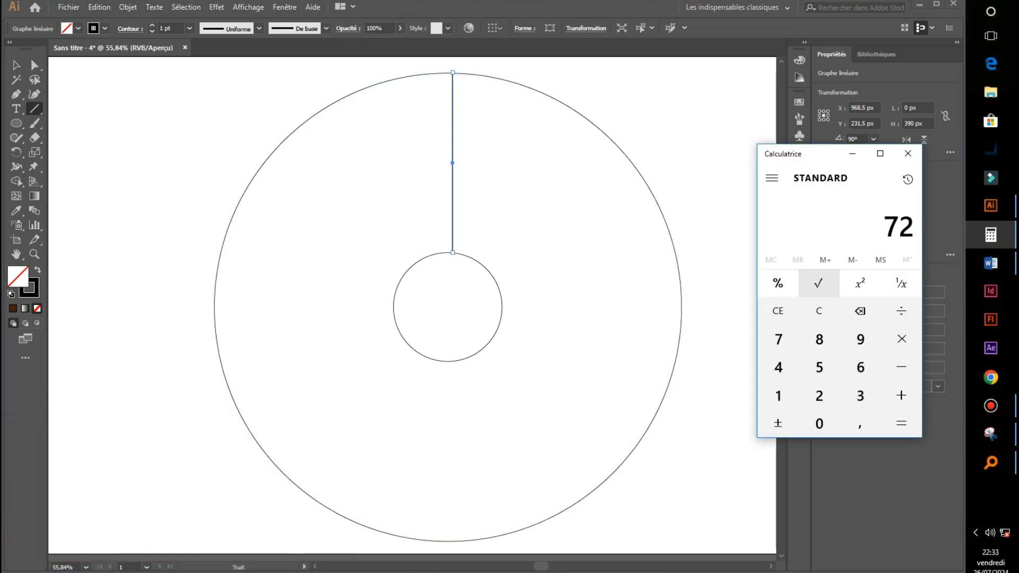
pyautogui.click(819, 311)
pyautogui.write('360')
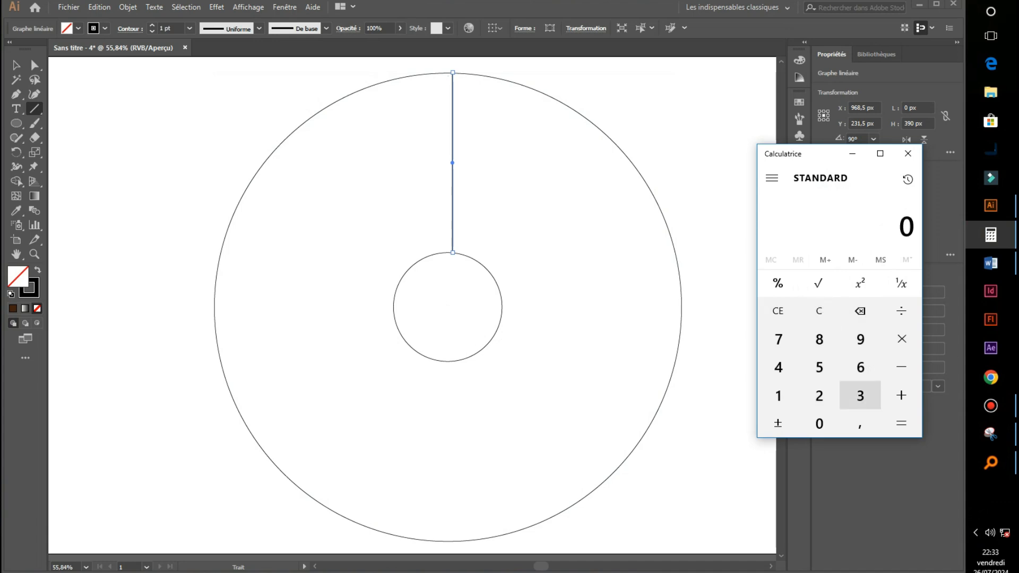
pyautogui.press('*')
pyautogui.press('/')
pyautogui.write('5')
pyautogui.press('Return')
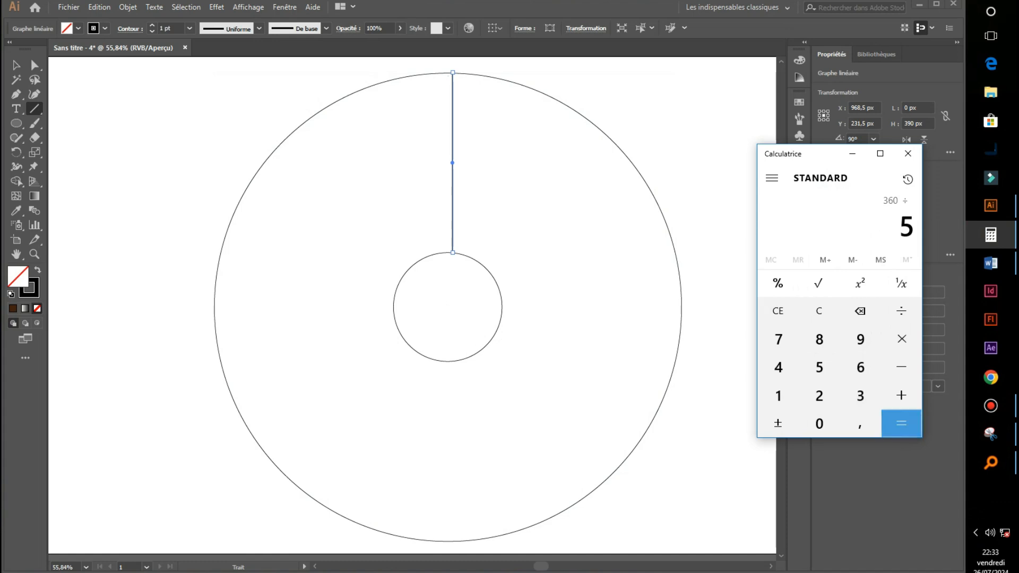
pyautogui.click(852, 153)
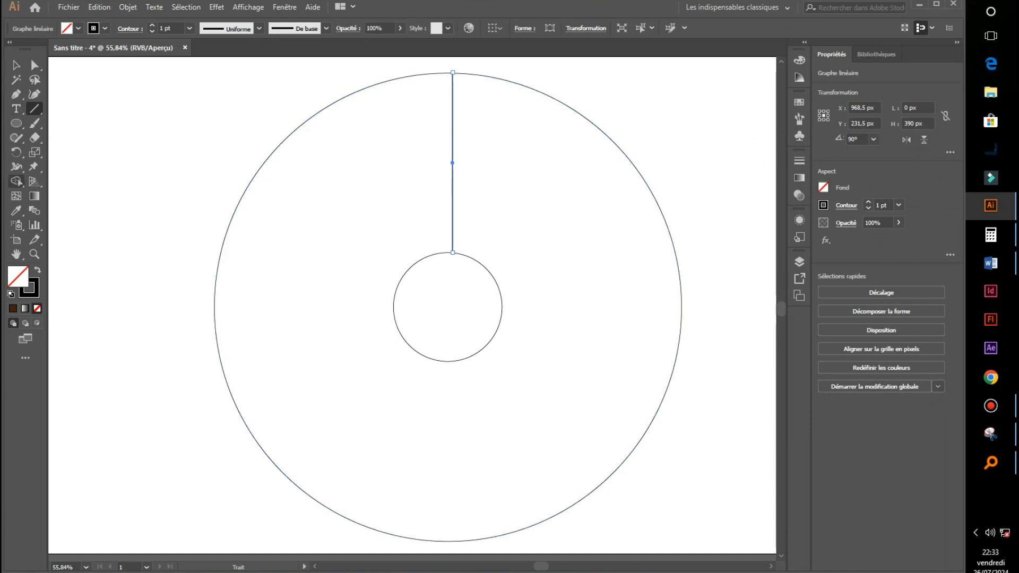
# Rotate a copy of the line by 72° about the inner circle's centre and repeat it three times for five evenly spaced lines.
pyautogui.click(16, 152)
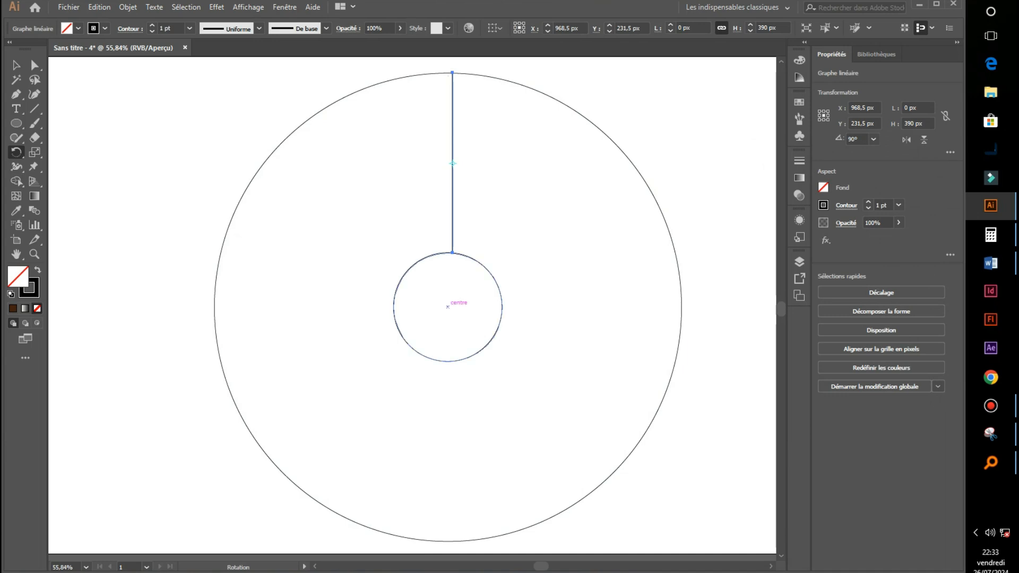
pyautogui.keyDown('alt'); pyautogui.click(448, 307); pyautogui.keyUp('alt')
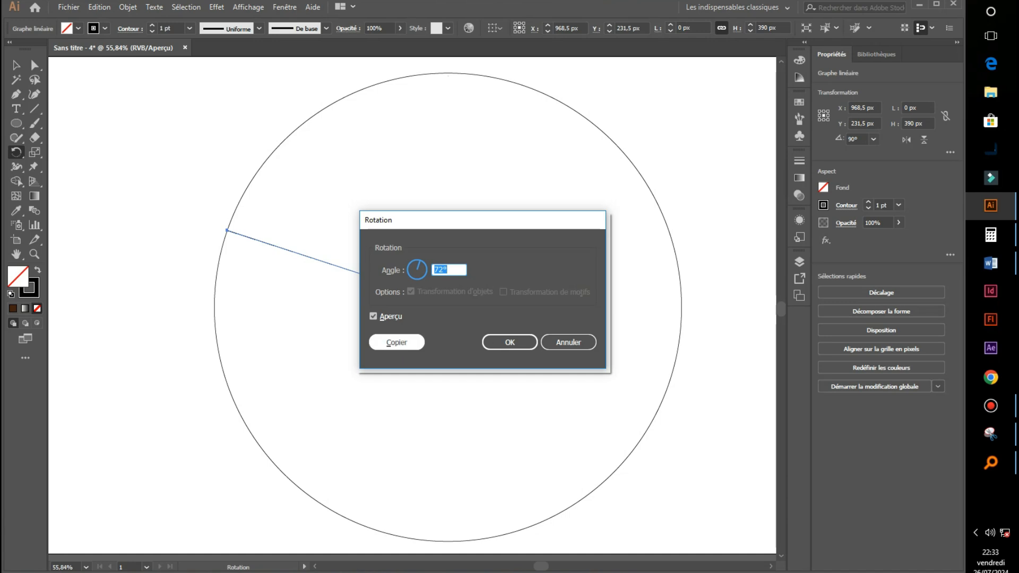
pyautogui.click(396, 342)
pyautogui.press('v')
pyautogui.hotkey('ctrl', 'd')
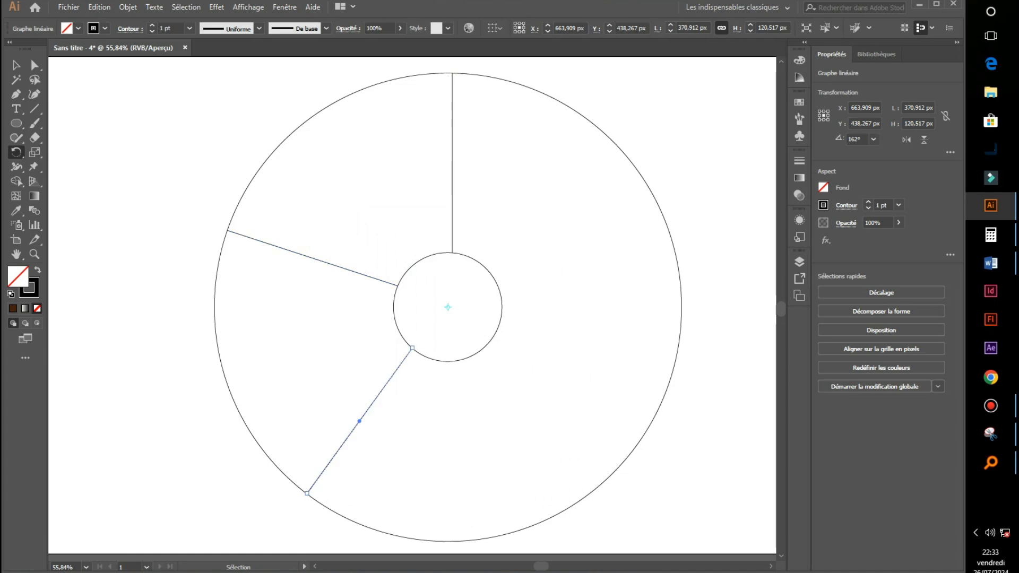
pyautogui.hotkey('ctrl', 'd')
pyautogui.hotkey('ctrl', 'd')
pyautogui.press('r')
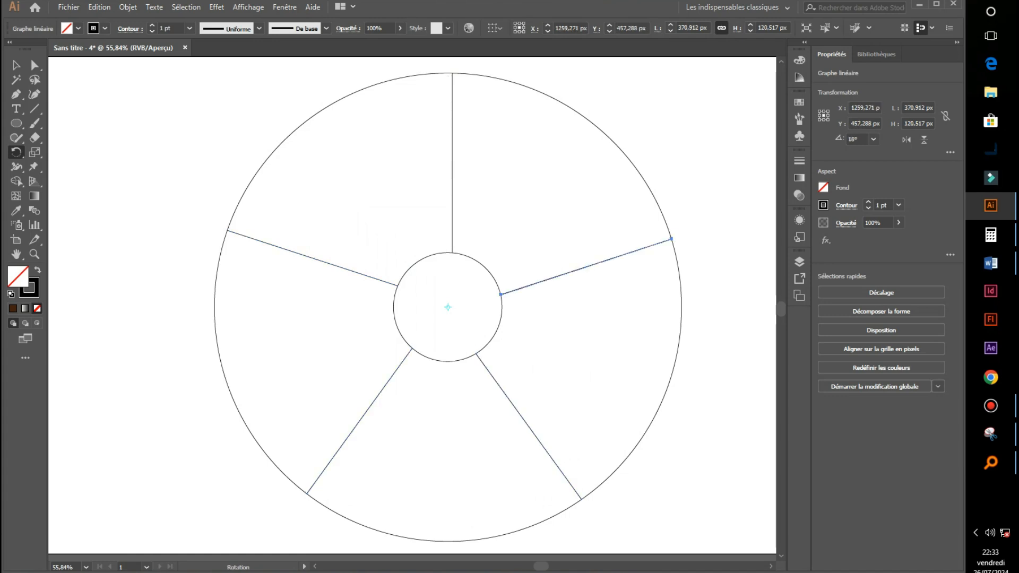
# Fill the five ring sectors between the circles with dark brown R=66 V=33 B=11 using the Shape Builder, and deselect everything.
pyautogui.press('v')
pyautogui.moveTo(169, 113); pyautogui.dragTo(697, 470)
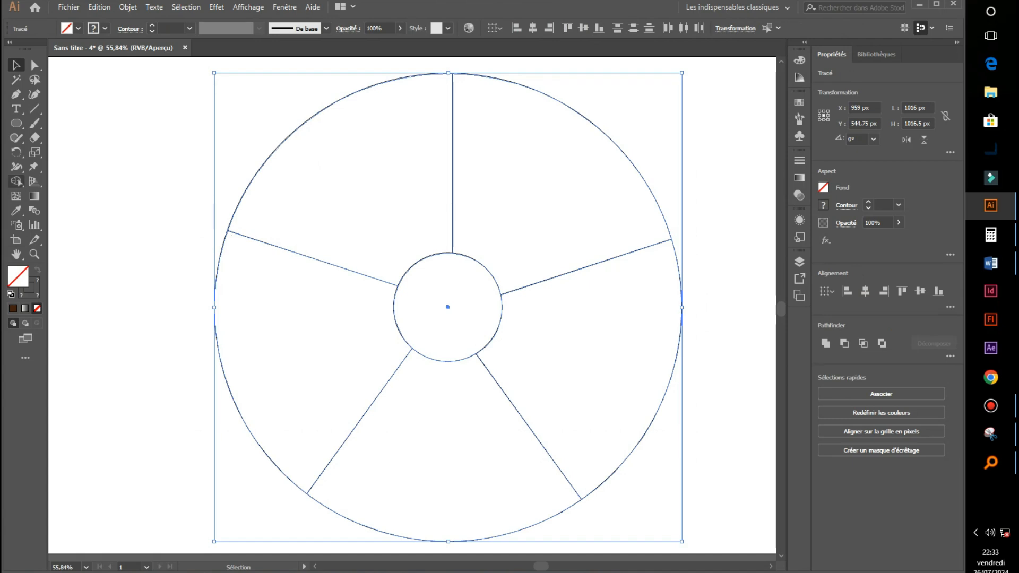
pyautogui.doubleClick(17, 181)
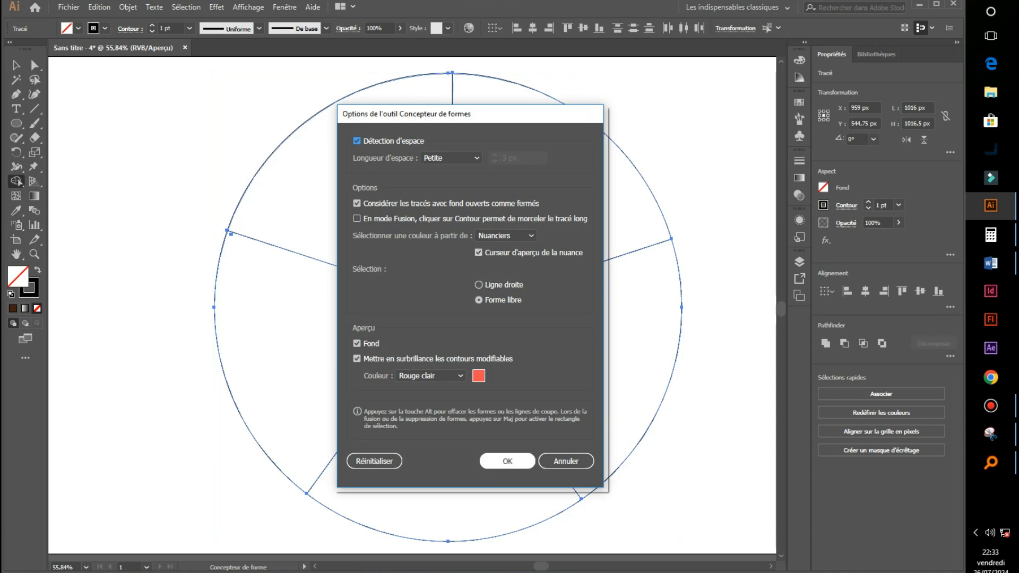
pyautogui.click(507, 460)
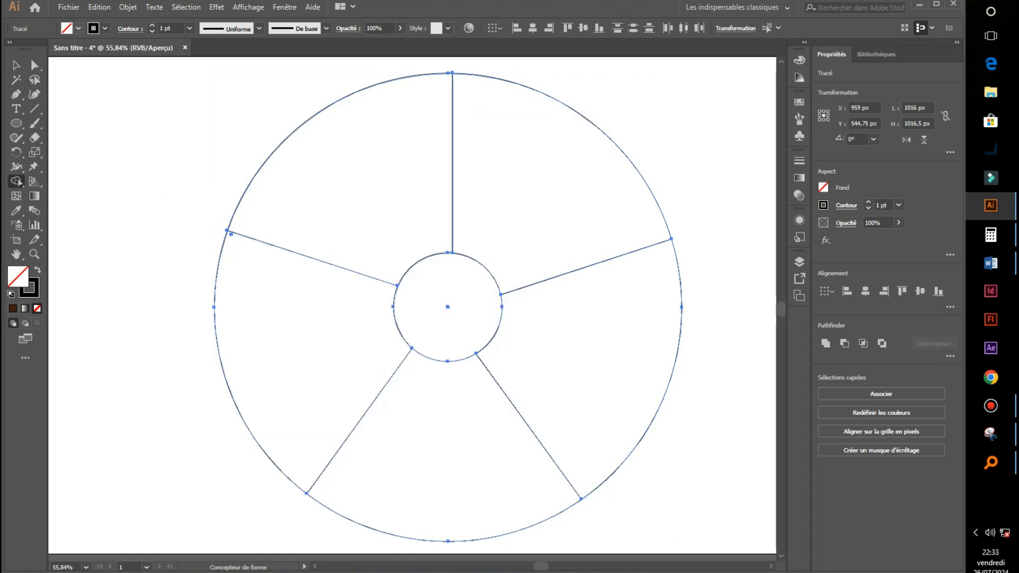
pyautogui.click(78, 28)
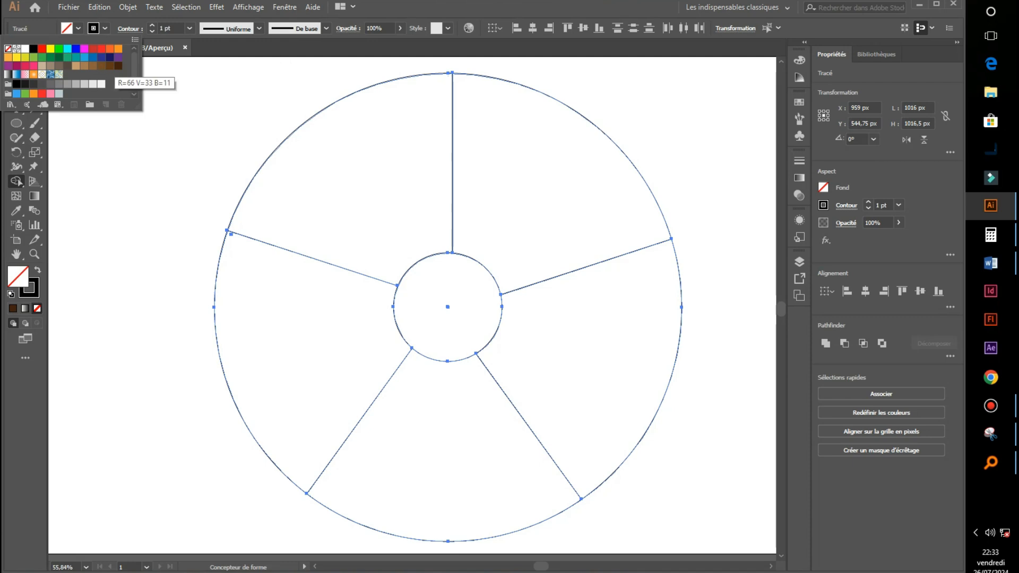
pyautogui.click(119, 65)
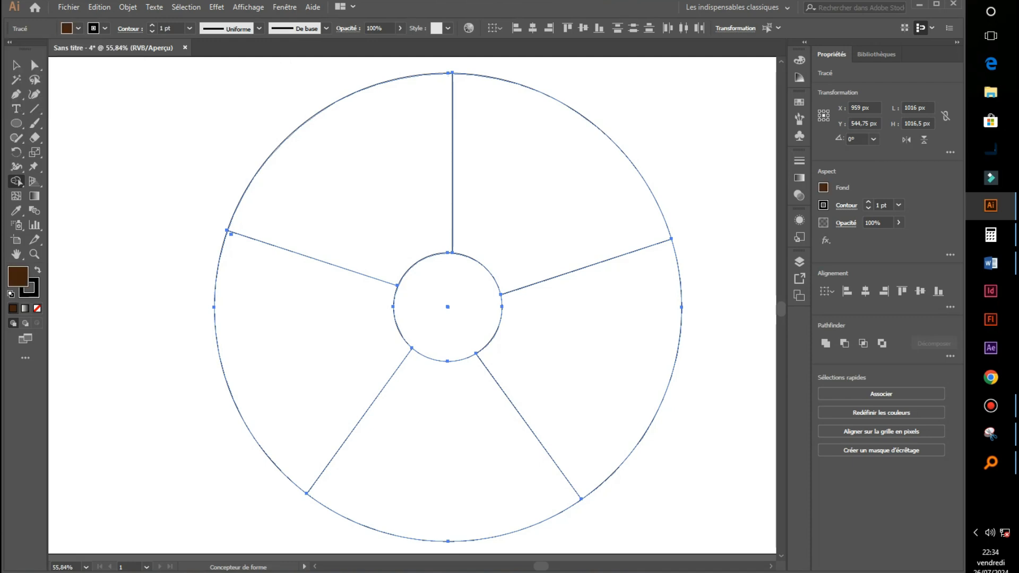
pyautogui.click(344, 133)
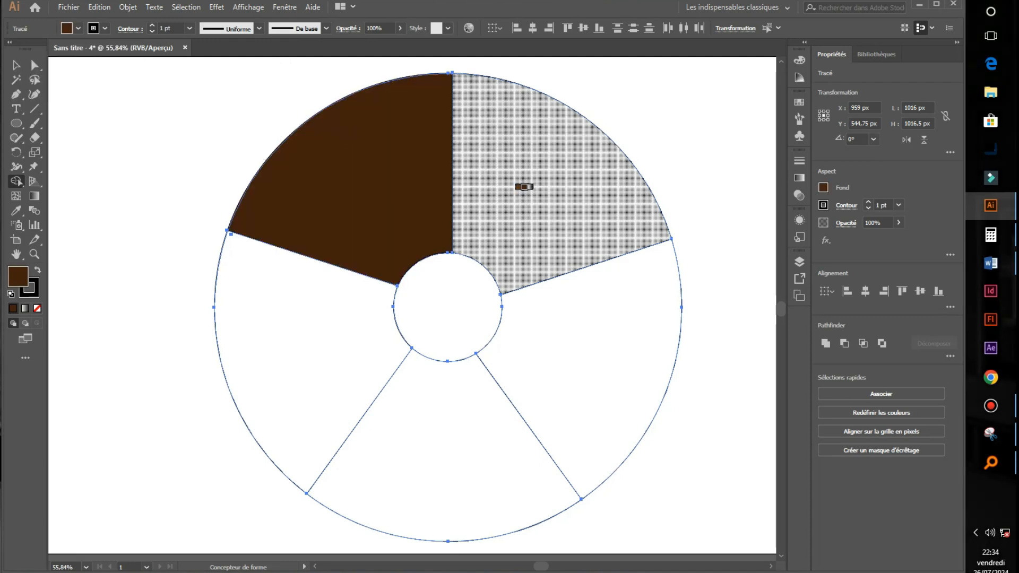
pyautogui.moveTo(557, 171); pyautogui.dragTo(535, 228)
pyautogui.click(580, 364)
pyautogui.click(454, 414)
pyautogui.click(365, 330)
pyautogui.press('v')
pyautogui.hotkey('ctrl', 'a')
pyautogui.hotkey('ctrl', 'shift', 'a')
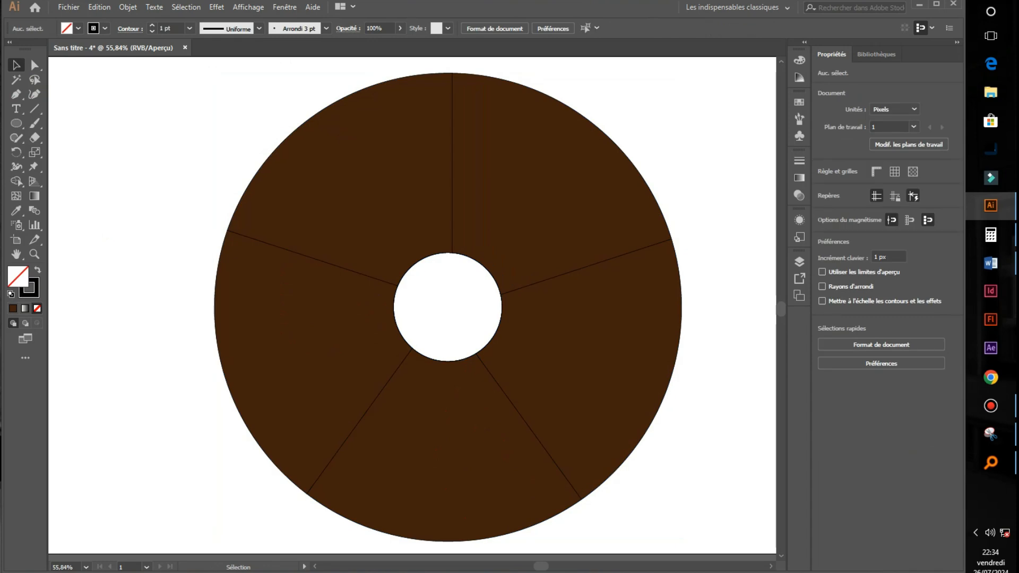
# Remove the stroke from all the sectors and the inner circle, and deselect them.
pyautogui.moveTo(717, 126); pyautogui.dragTo(236, 482)
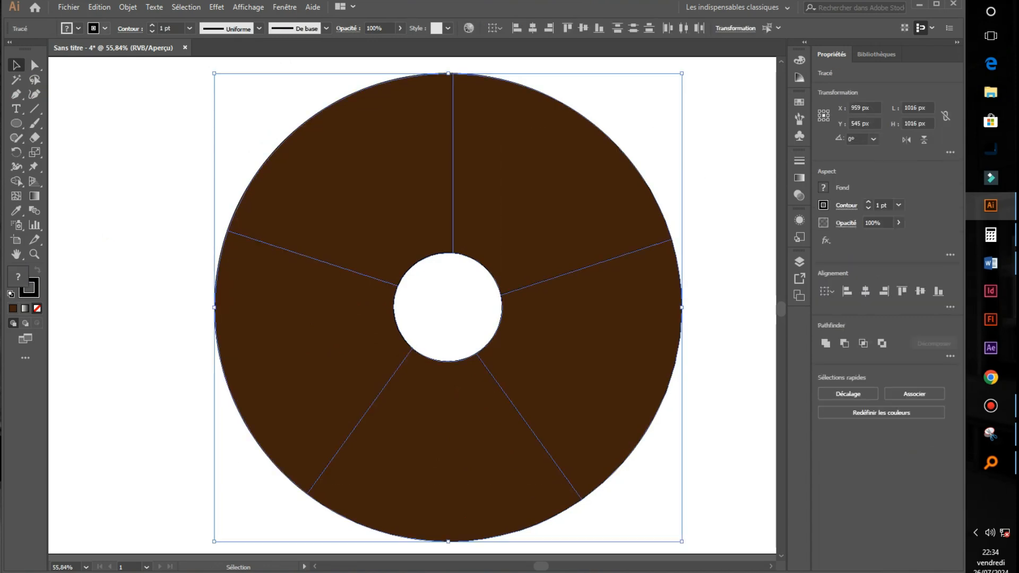
pyautogui.click(78, 28)
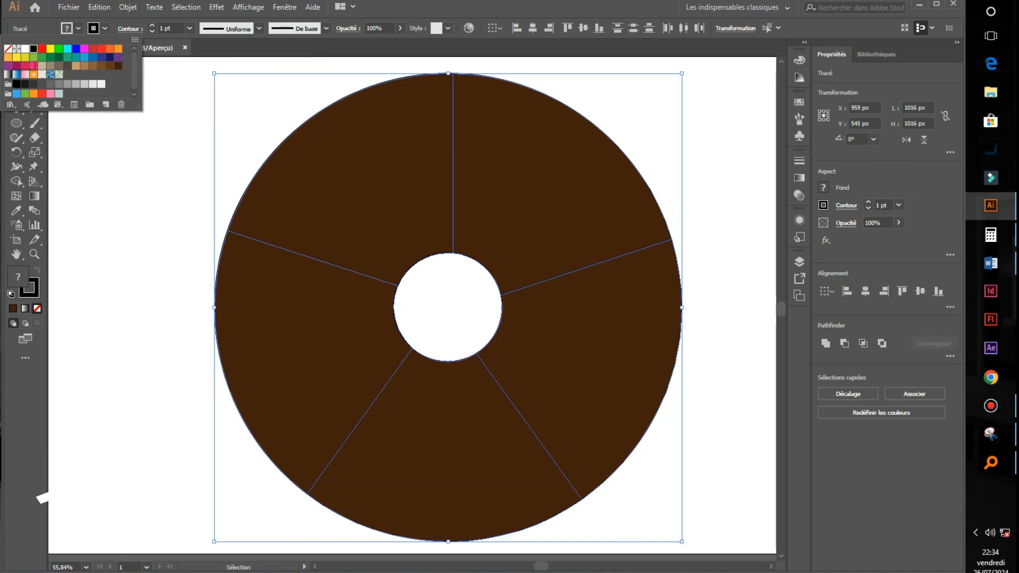
pyautogui.click(8, 49)
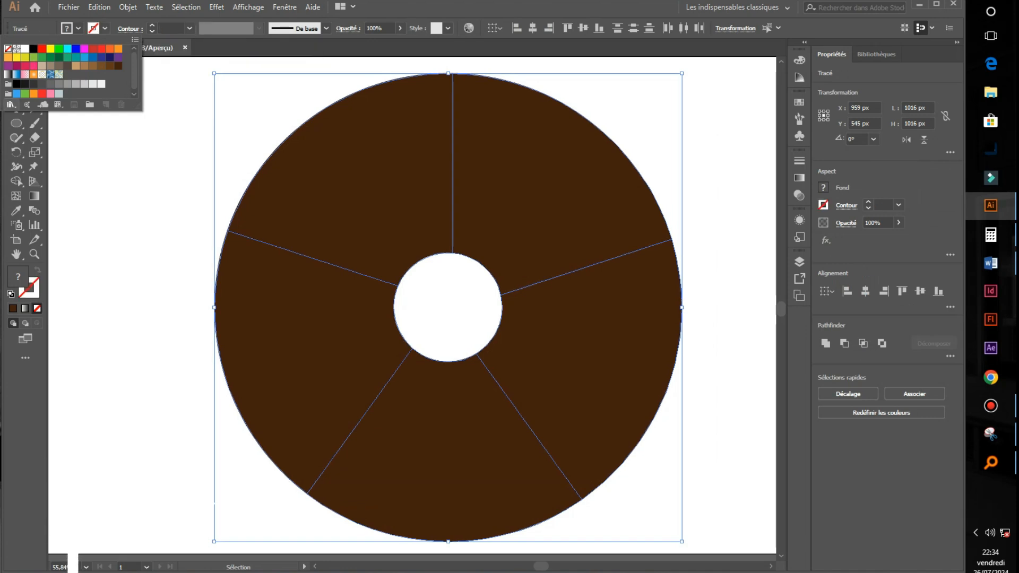
pyautogui.click(17, 123)
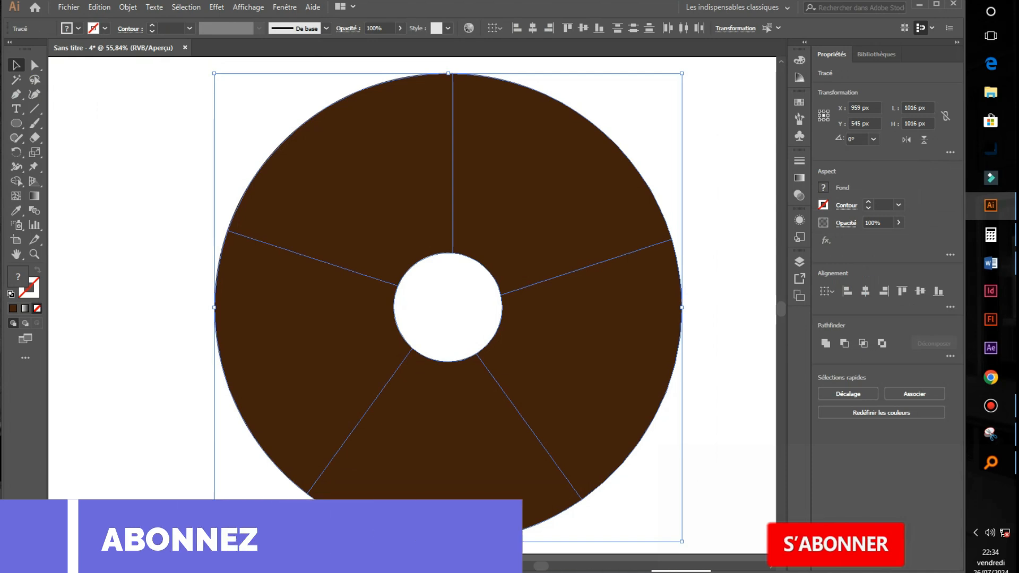
pyautogui.click(133, 159)
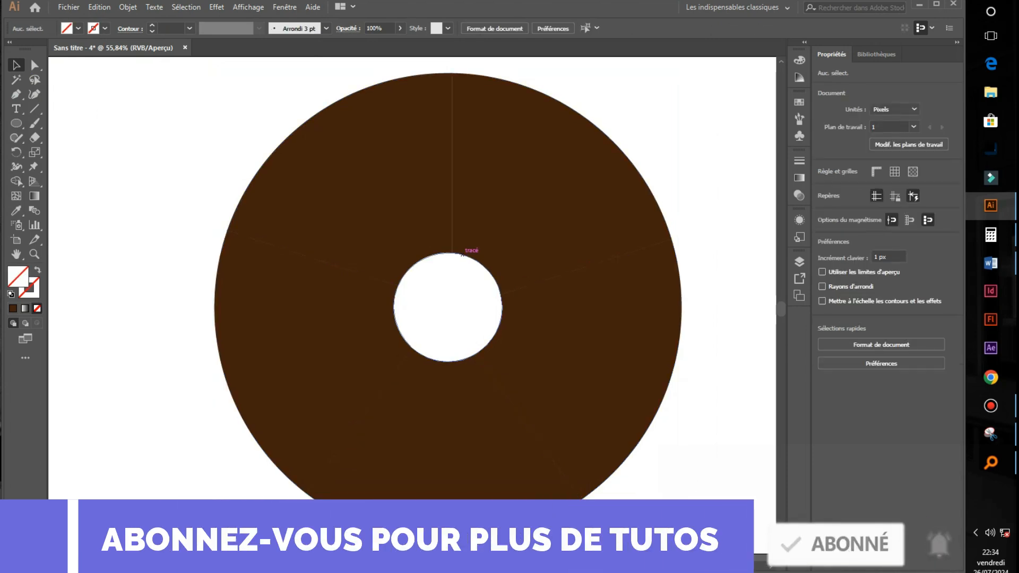
# Fill the inner circle with light orange and deselect it.
pyautogui.click(460, 253)
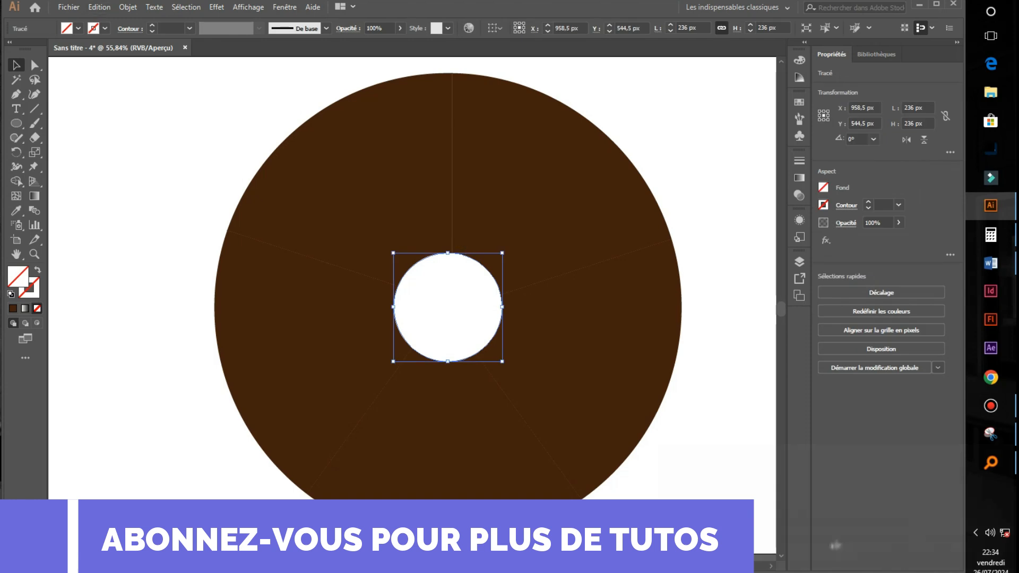
pyautogui.click(78, 29)
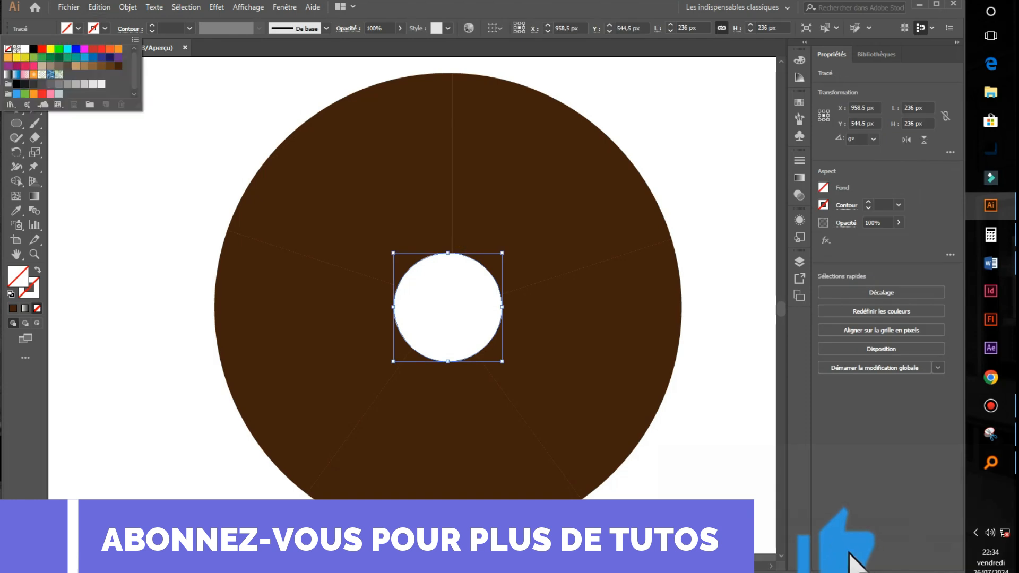
pyautogui.click(8, 56)
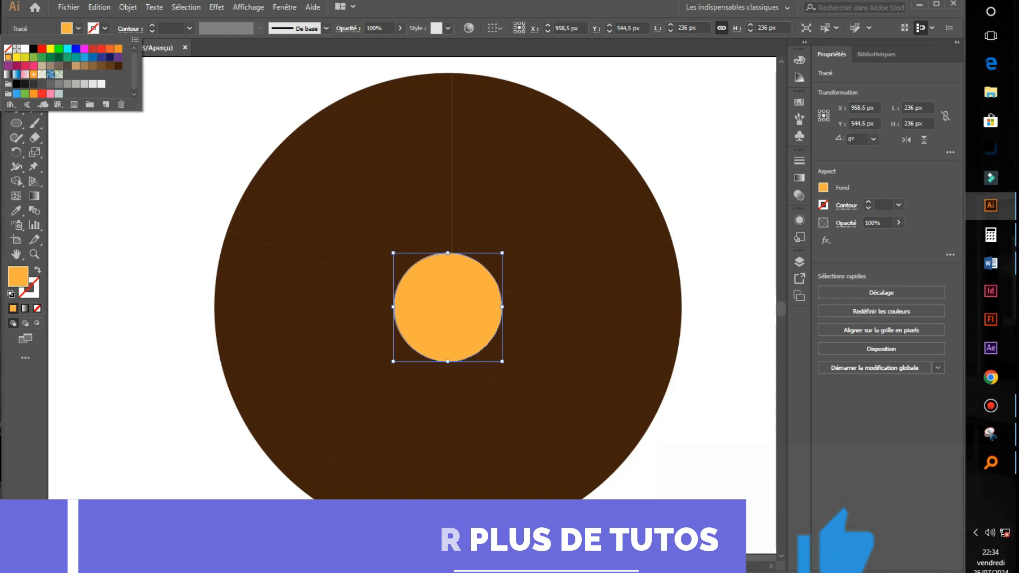
pyautogui.click(138, 180)
pyautogui.click(138, 180)
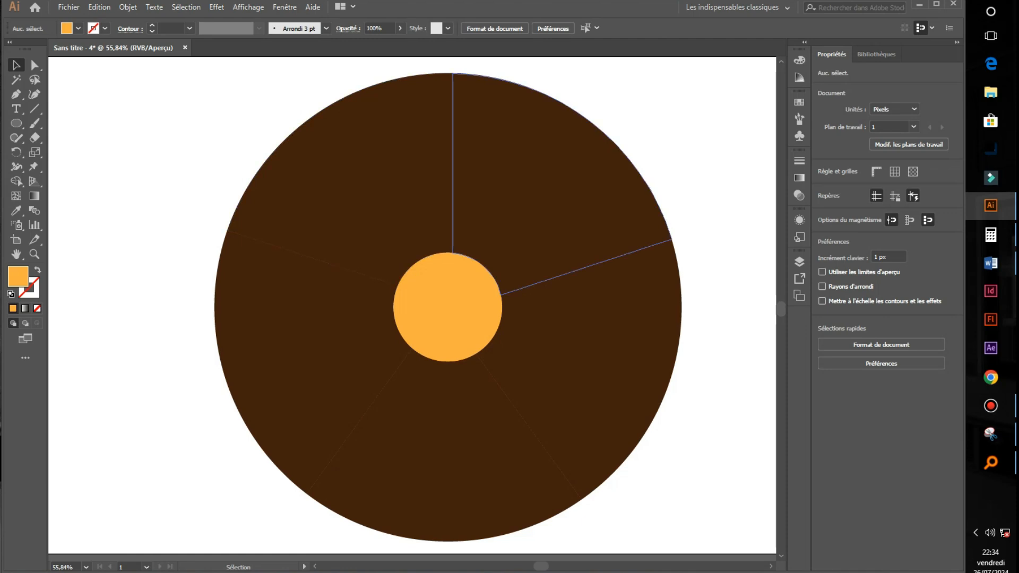
# Move each of the five brown sectors slightly outward from the centre circle to leave white gaps between them, and deselect everything.
pyautogui.moveTo(581, 207); pyautogui.dragTo(589, 199)
pyautogui.click(589, 339)
pyautogui.keyDown('shift'); pyautogui.click(589, 339); pyautogui.keyUp('shift')
pyautogui.moveTo(589, 339); pyautogui.dragTo(599, 344)
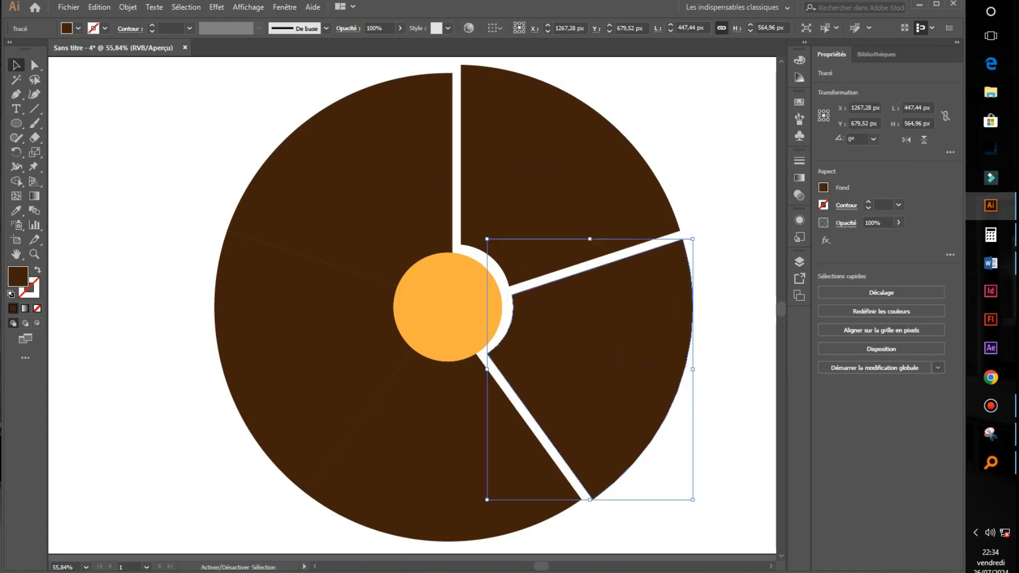
pyautogui.click(470, 392)
pyautogui.moveTo(470, 391); pyautogui.dragTo(470, 405)
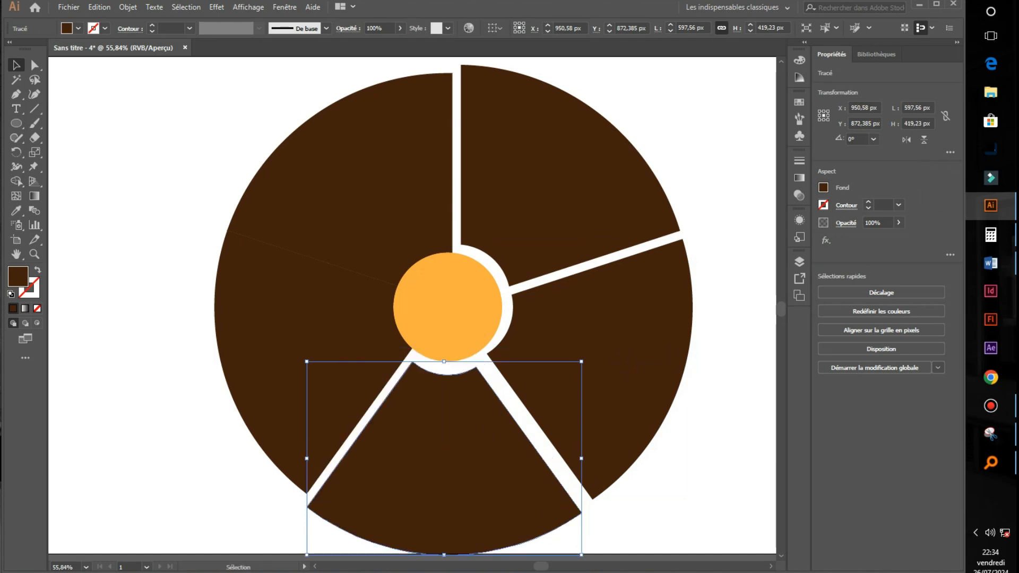
pyautogui.click(319, 354)
pyautogui.moveTo(394, 329); pyautogui.dragTo(382, 329)
pyautogui.click(402, 253)
pyautogui.moveTo(435, 218); pyautogui.dragTo(436, 209)
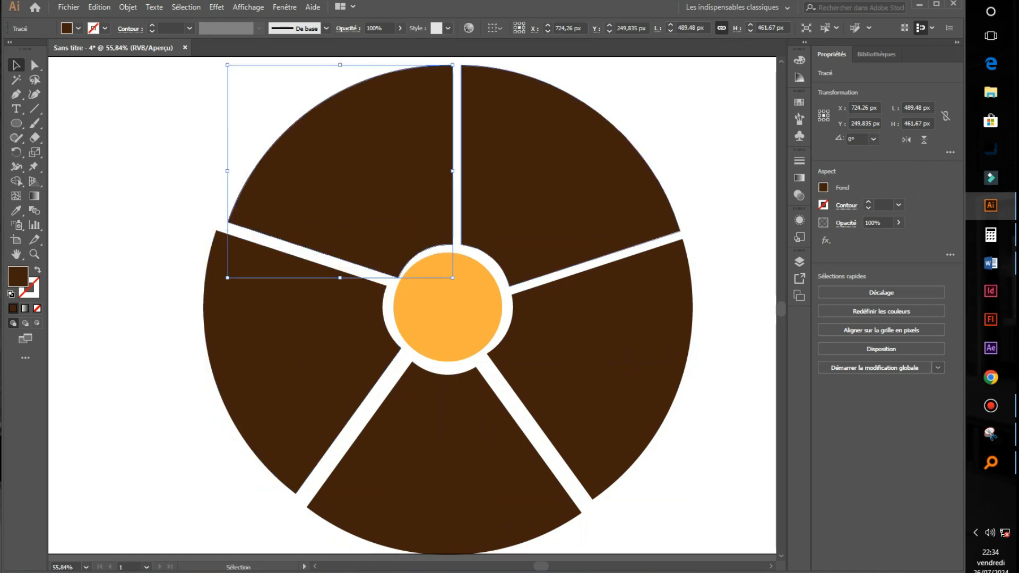
pyautogui.click(684, 132)
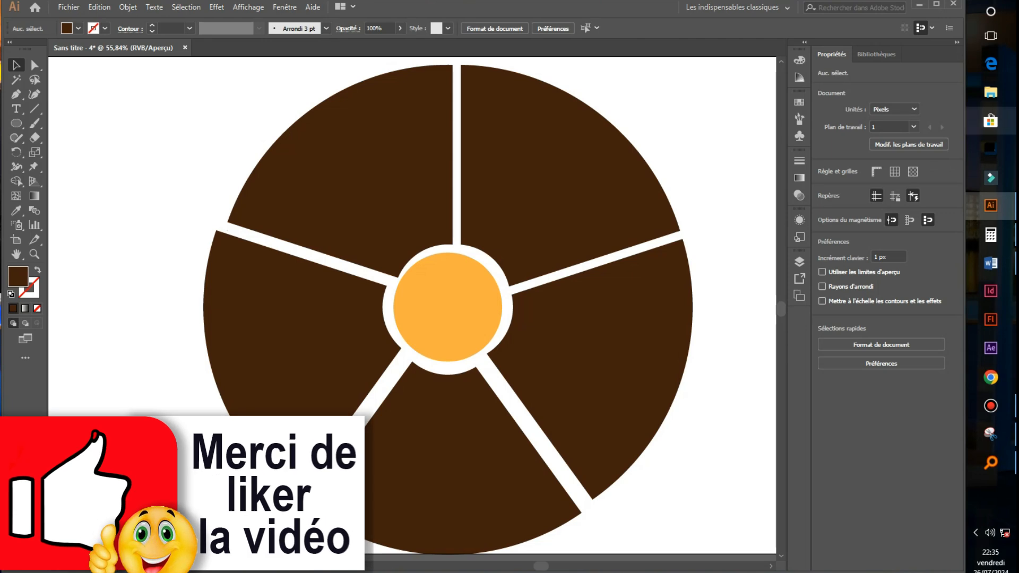
# Place the photo "hair-2419587_1280 (1)" from boulot (F:) > infographie > fichier technique > personnage into the Illustrator document.
pyautogui.click(990, 92)
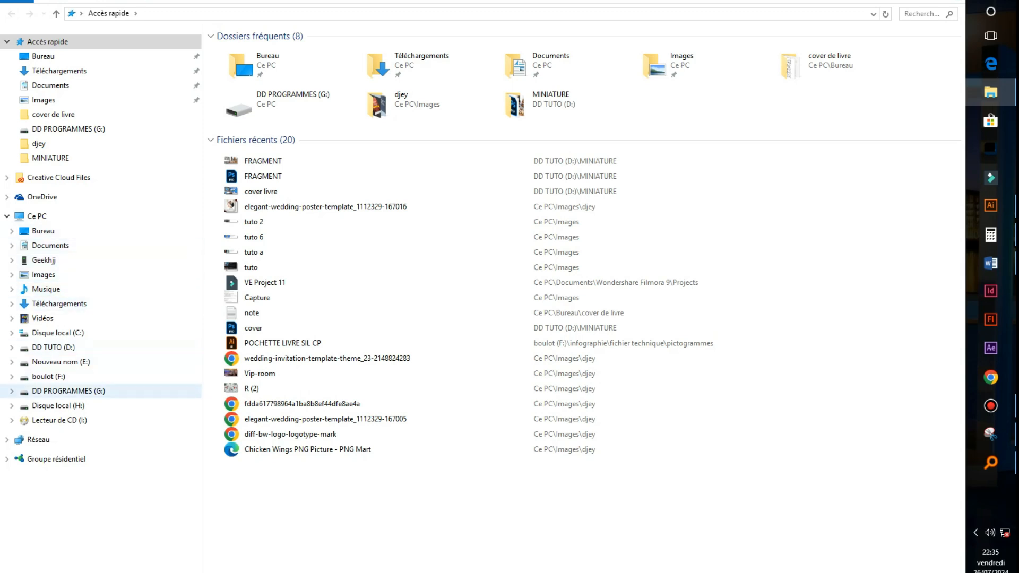
pyautogui.click(49, 377)
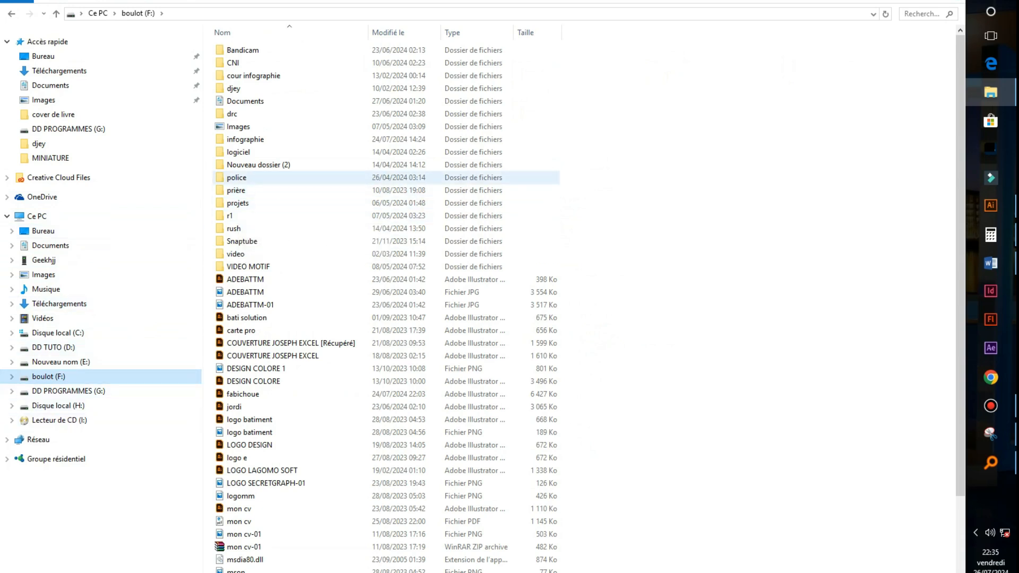
pyautogui.doubleClick(245, 139)
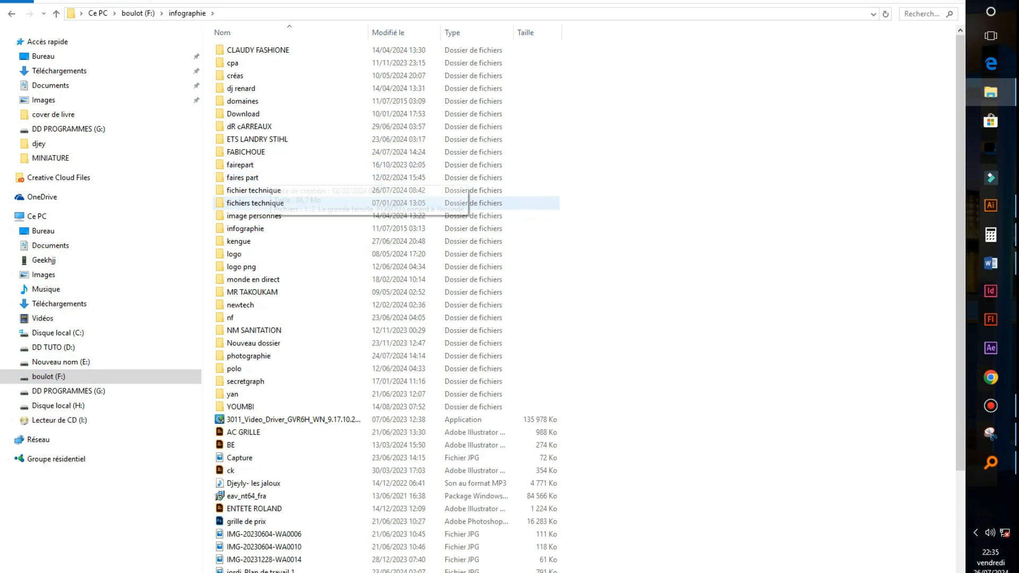
pyautogui.doubleClick(253, 190)
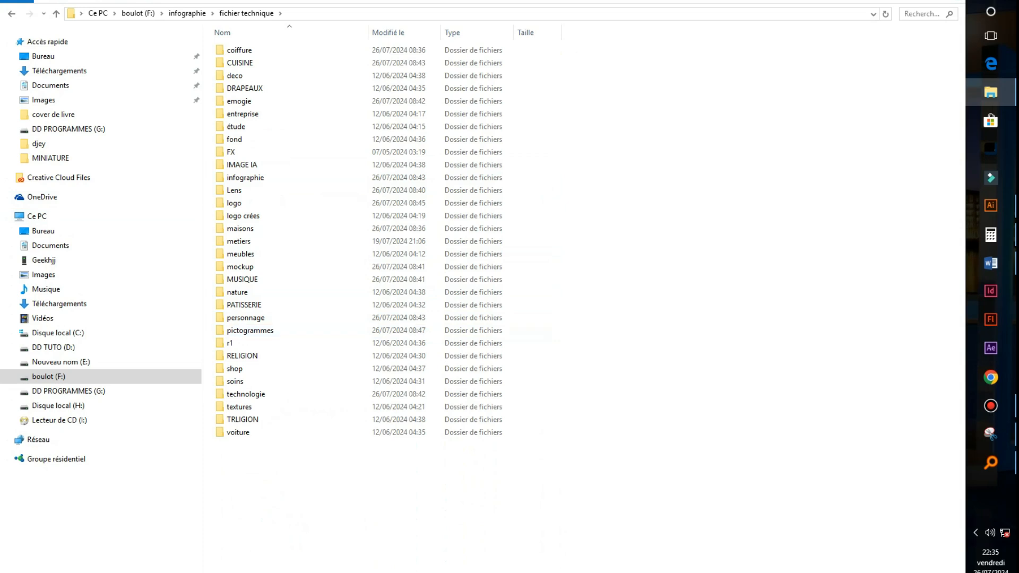
pyautogui.doubleClick(245, 317)
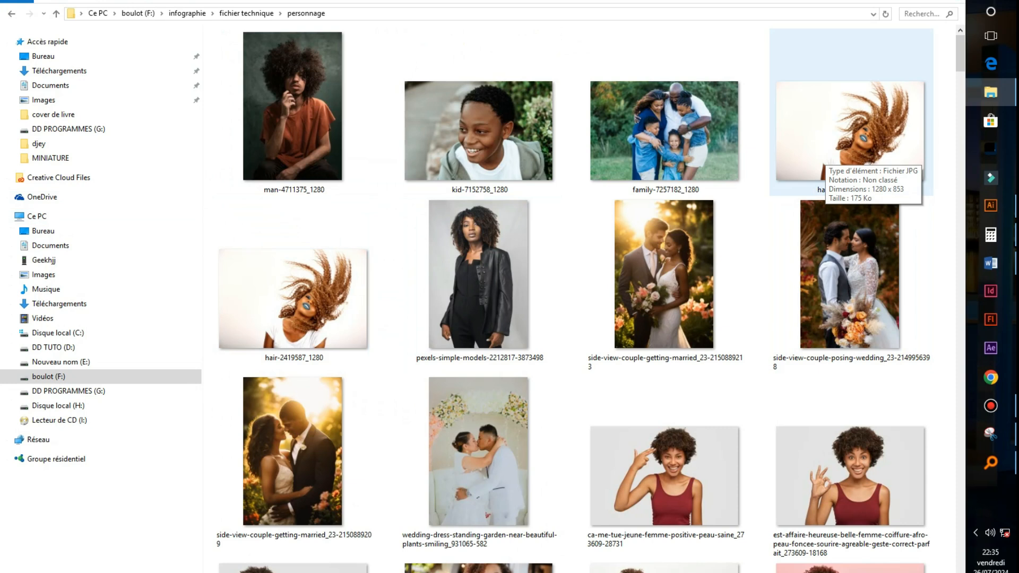
pyautogui.moveTo(825, 164); pyautogui.dragTo(456, 232)
pyautogui.moveTo(689, 164); pyautogui.dragTo(674, 246)
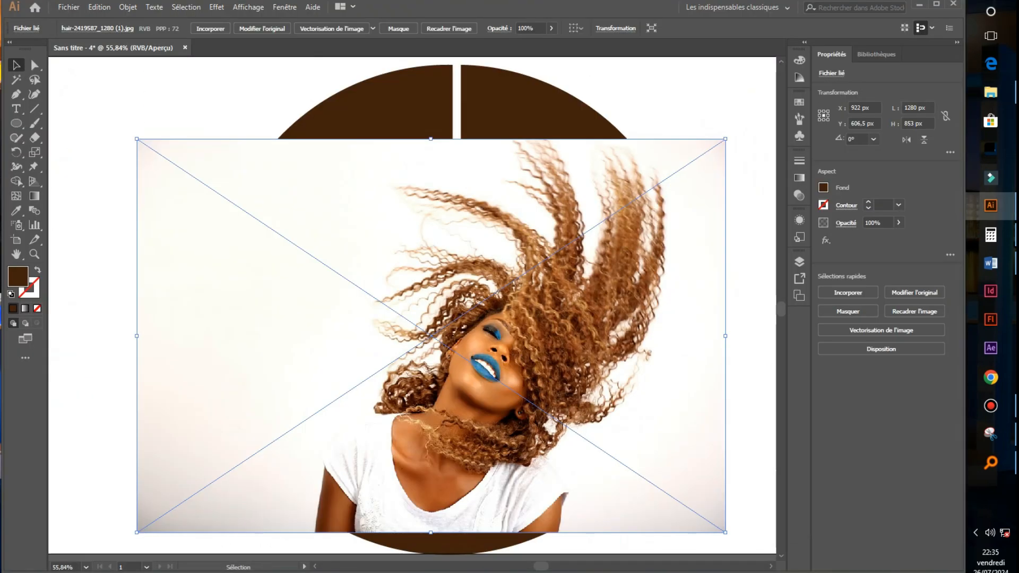
# Position the hair photo over the upper-right sector, rotated to about 326° and scaled to about 764 × 706 px overall.
pyautogui.moveTo(724, 138); pyautogui.dragTo(540, 263)
pyautogui.moveTo(451, 332); pyautogui.dragTo(551, 166)
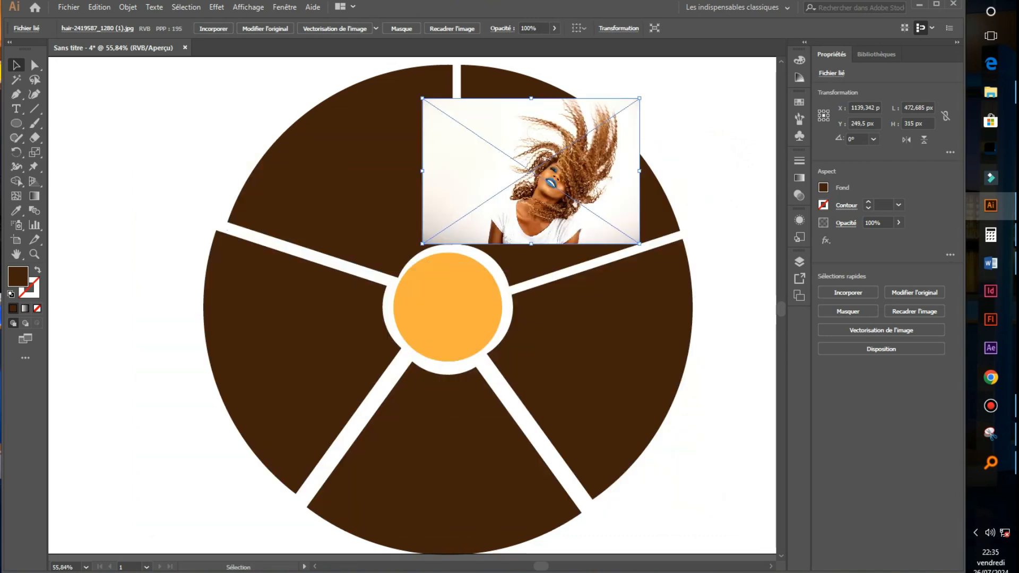
pyautogui.moveTo(643, 94); pyautogui.dragTo(684, 178)
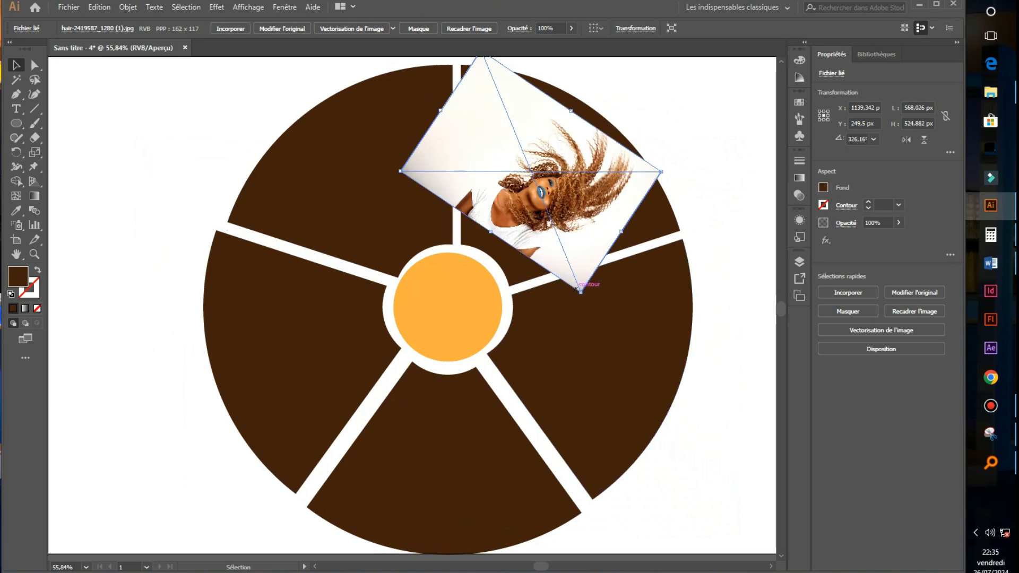
pyautogui.moveTo(580, 291); pyautogui.dragTo(589, 348)
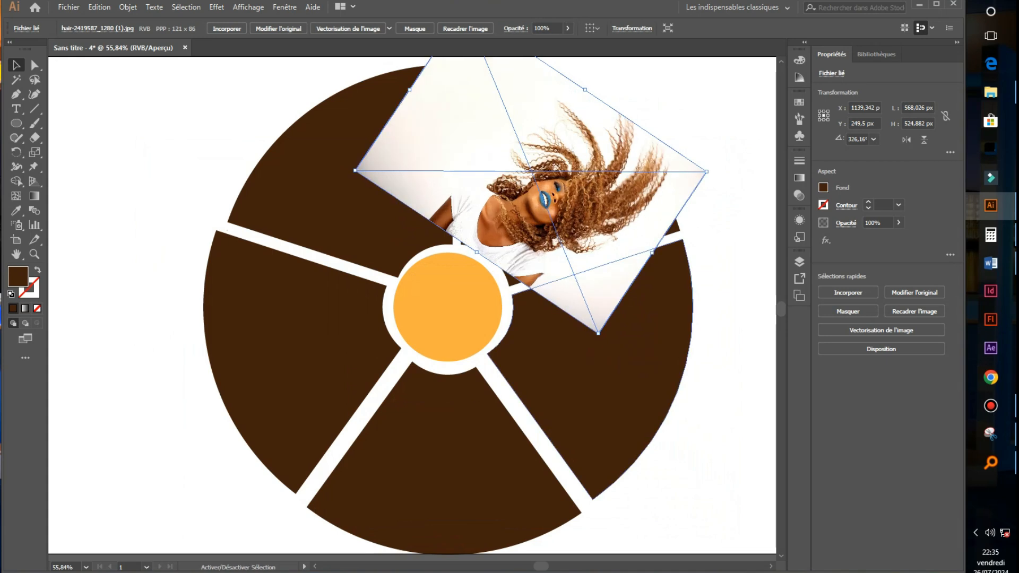
# Send the hair photo behind the sectors, make a clipping mask from it and the upper-right sector, and deselect the group.
pyautogui.rightClick(570, 239)
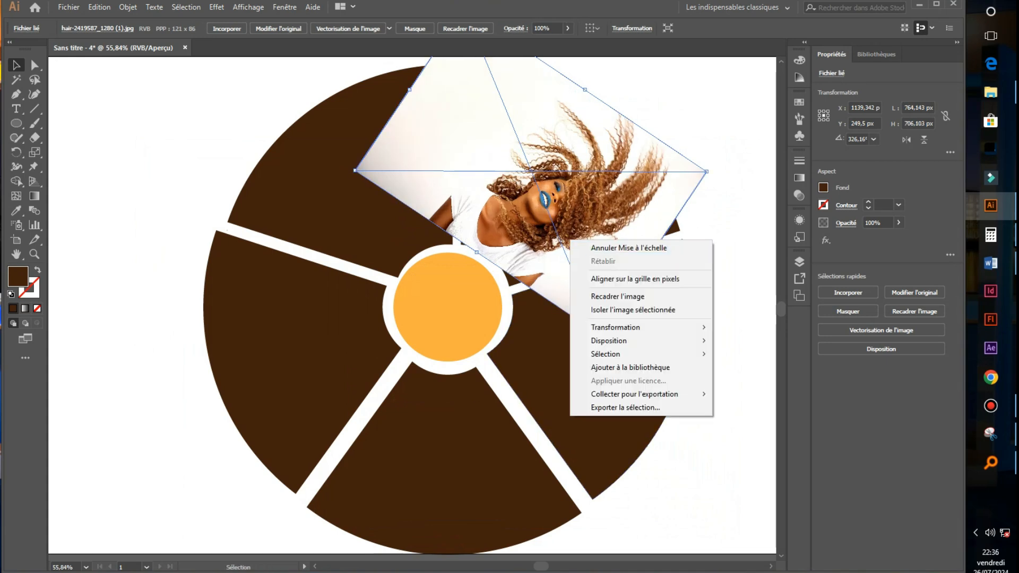
pyautogui.moveTo(610, 340)
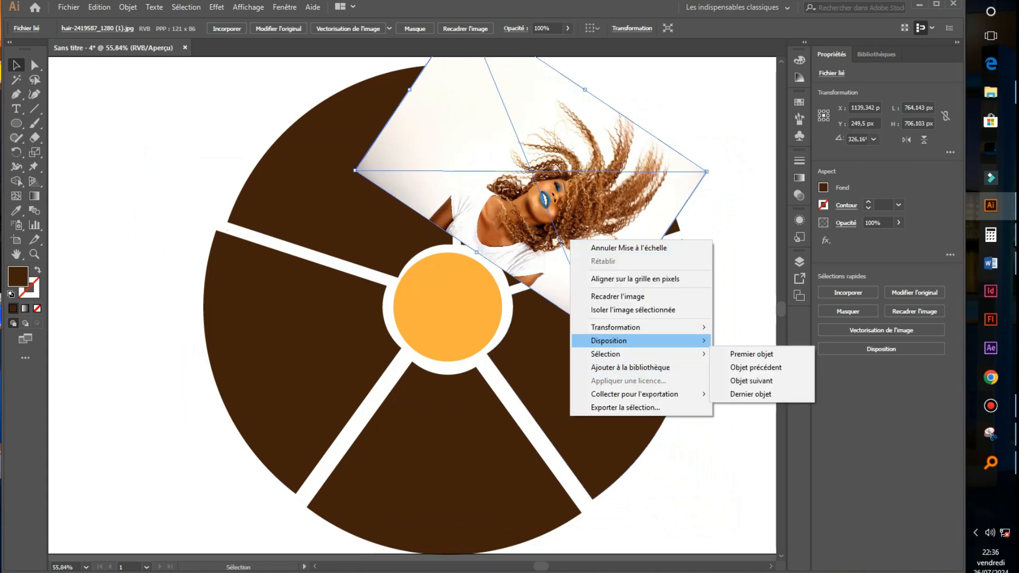
pyautogui.click(743, 381)
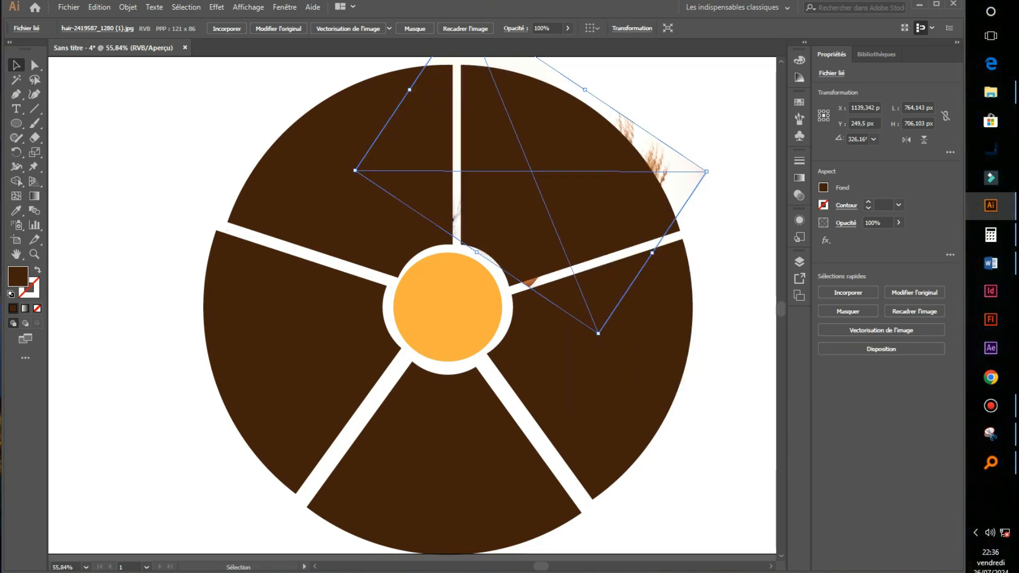
pyautogui.keyDown('shift'); pyautogui.click(680, 229); pyautogui.keyUp('shift')
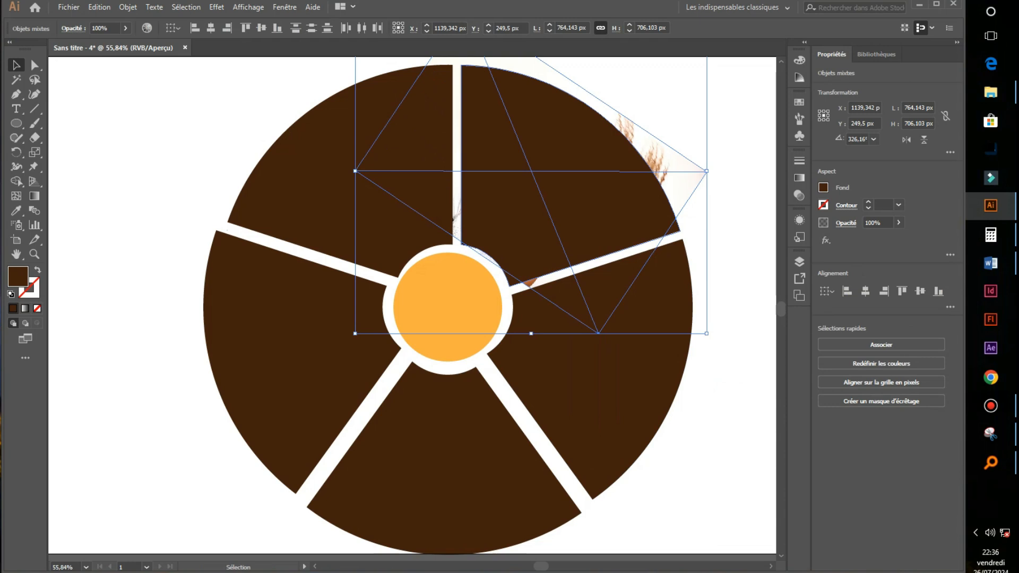
pyautogui.rightClick(623, 183)
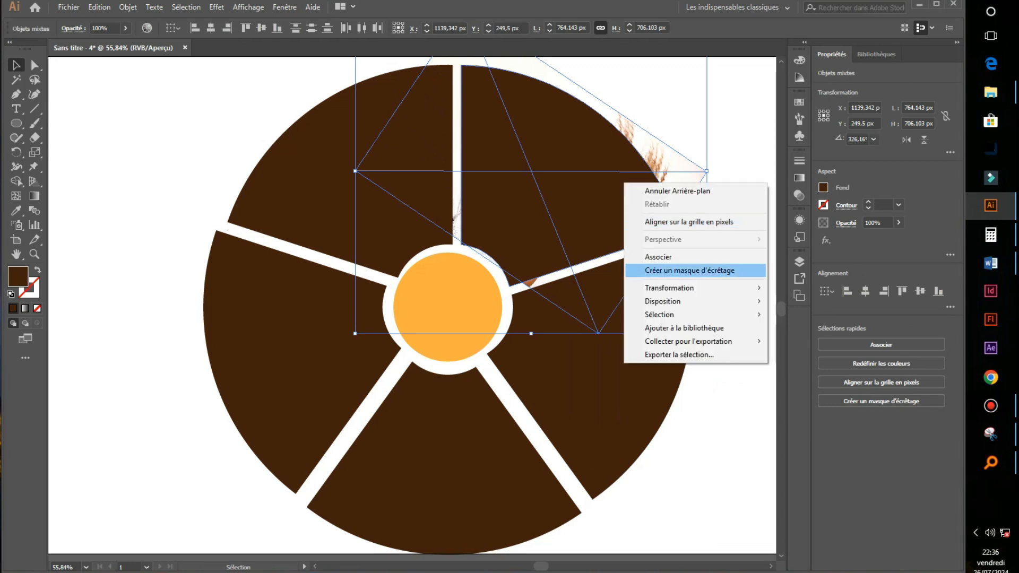
pyautogui.click(689, 270)
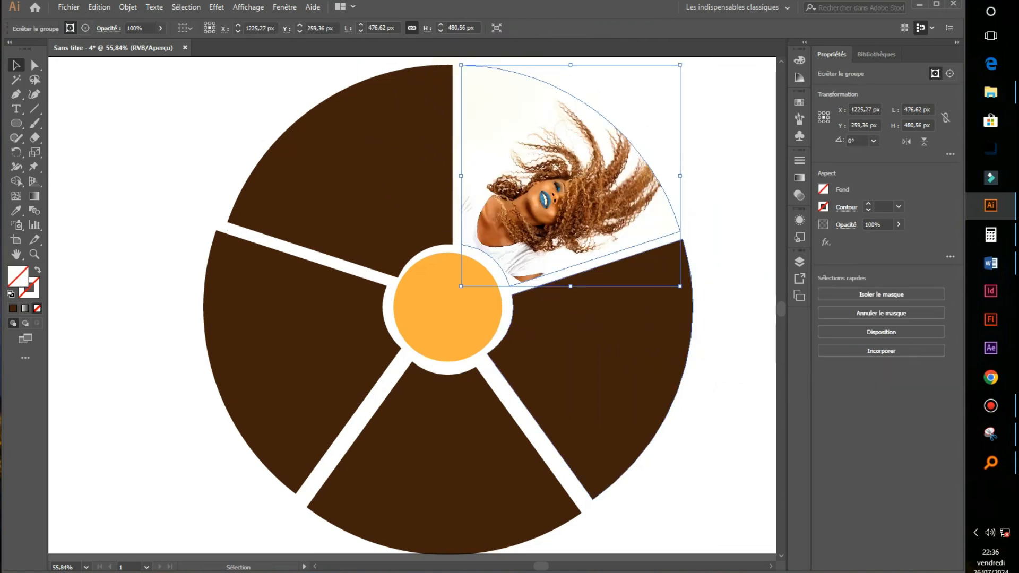
pyautogui.click(729, 144)
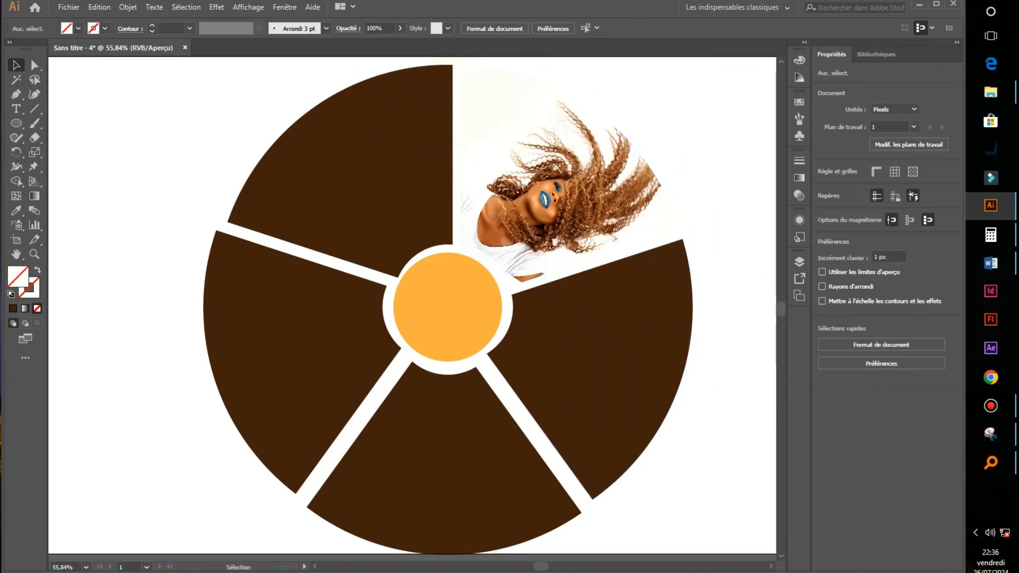
# Inside the clipping group, enlarge the hair photo to about 826 × 763 px and shift it toward the centre circle, leaving isolation mode.
pyautogui.click(594, 183)
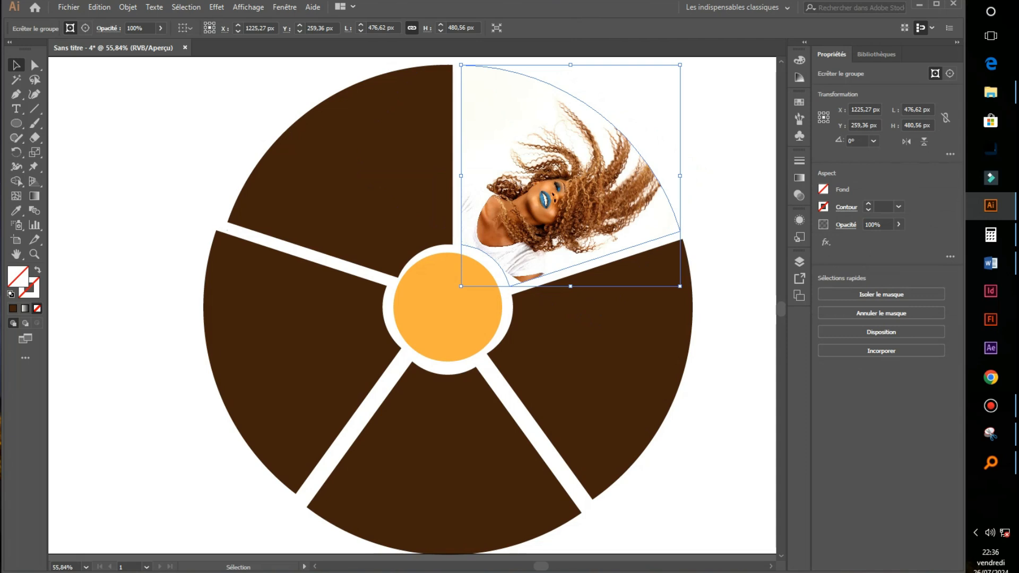
pyautogui.doubleClick(583, 183)
pyautogui.moveTo(554, 186); pyautogui.dragTo(550, 190)
pyautogui.moveTo(625, 200); pyautogui.dragTo(621, 204)
pyautogui.moveTo(577, 98); pyautogui.dragTo(586, 85)
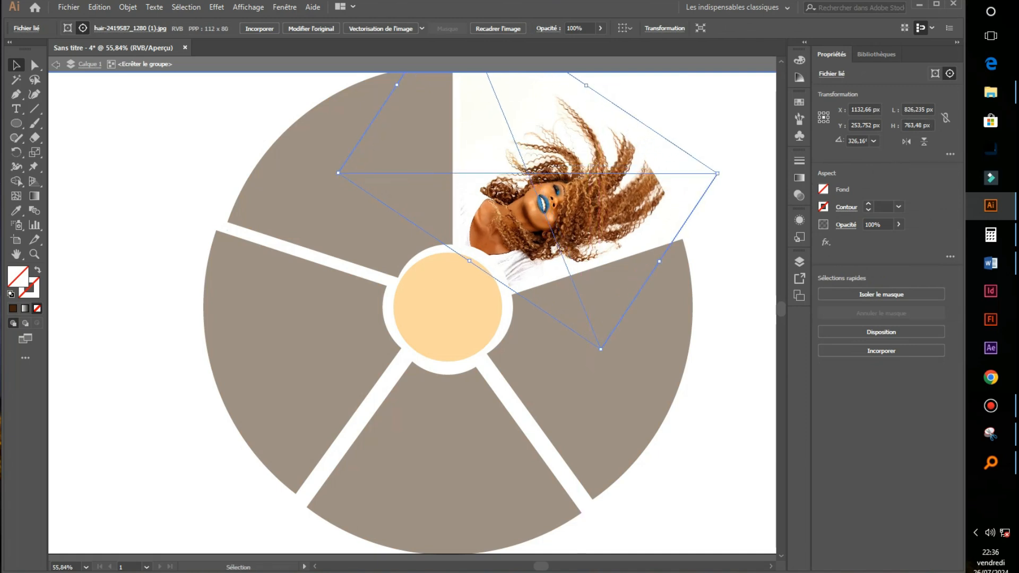
pyautogui.moveTo(598, 188); pyautogui.dragTo(595, 193)
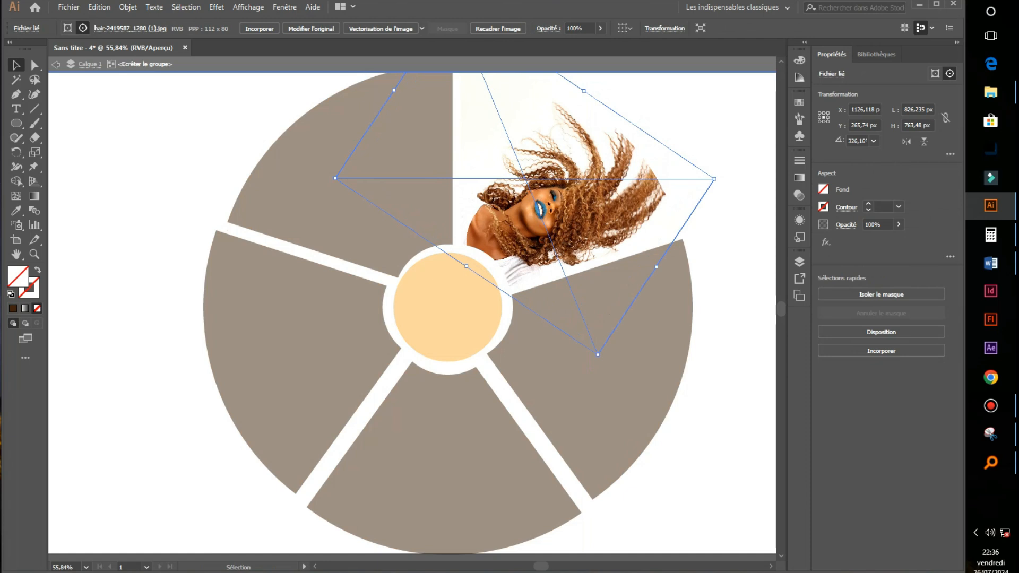
pyautogui.click(55, 64)
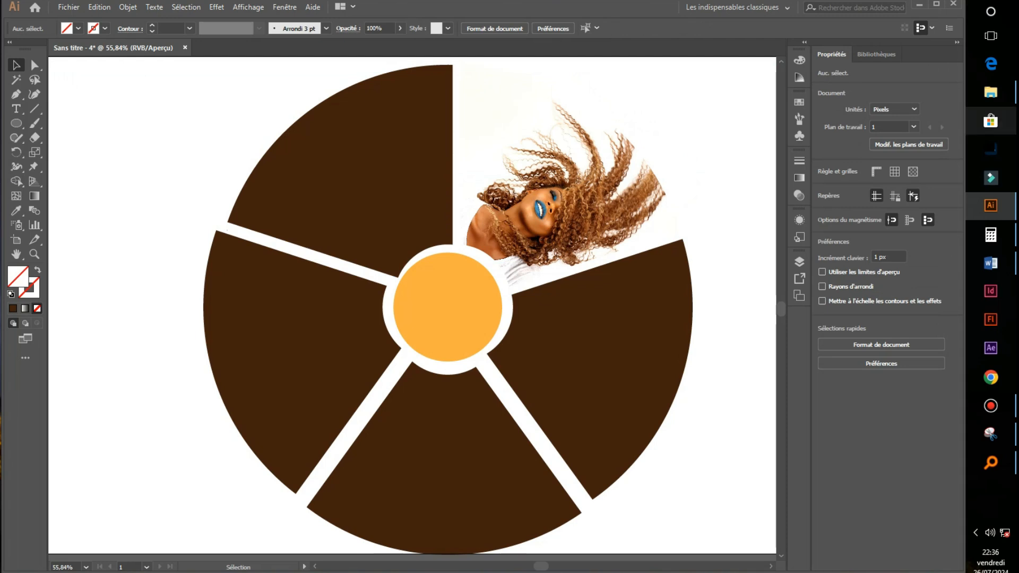
pyautogui.click(990, 92)
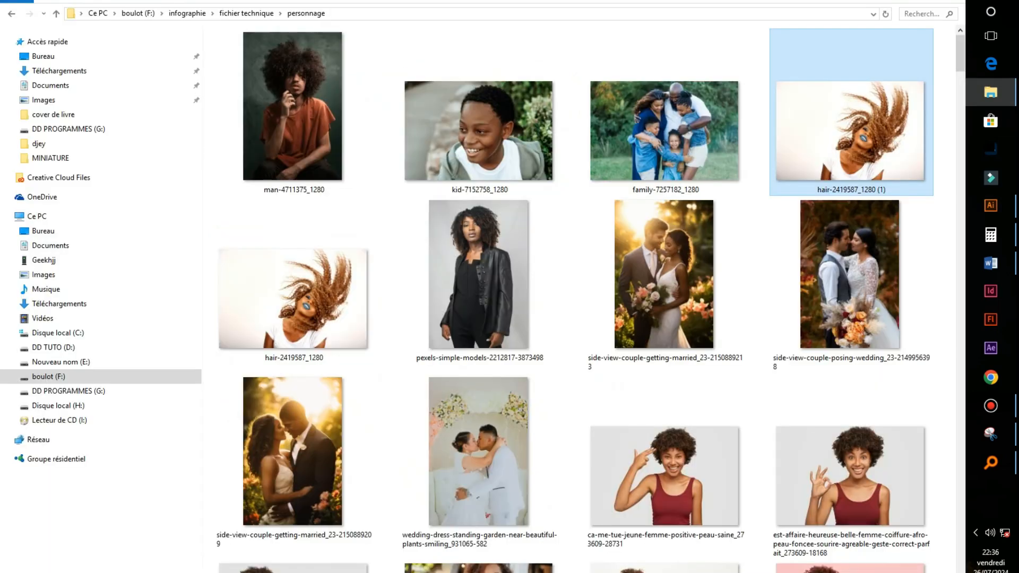
pyautogui.moveTo(849, 276); pyautogui.dragTo(578, 345)
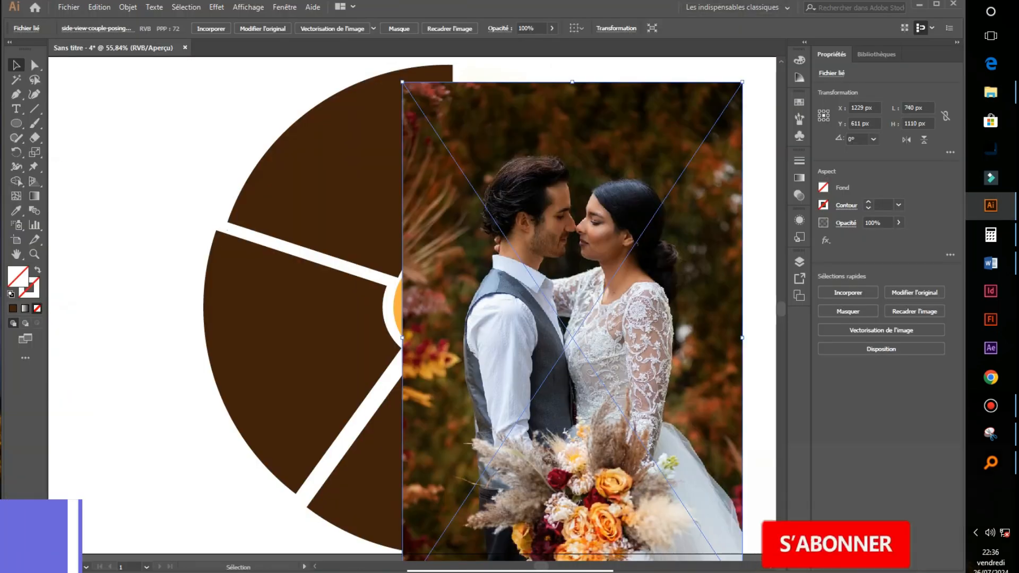
pyautogui.moveTo(744, 83); pyautogui.dragTo(593, 305)
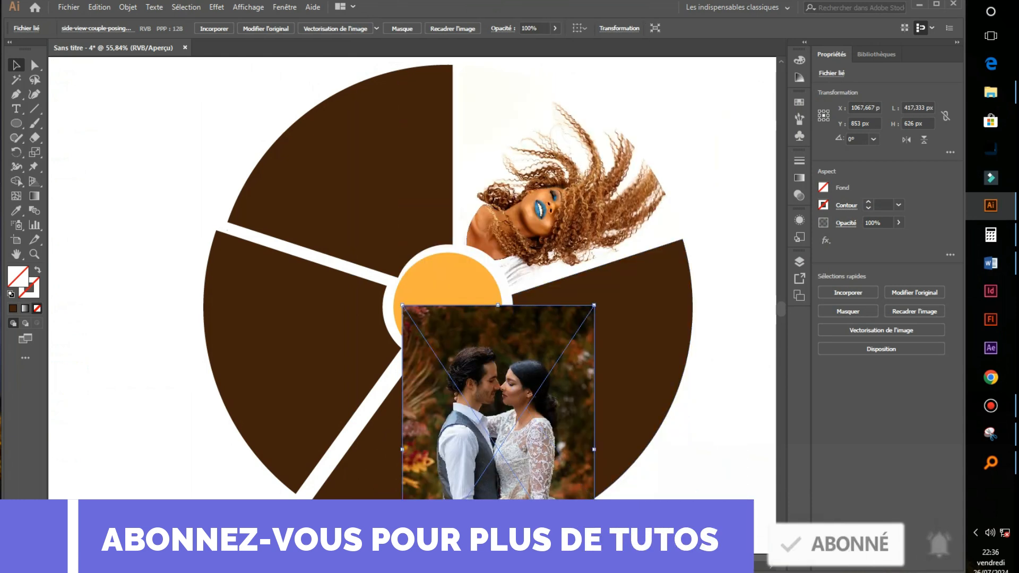
pyautogui.moveTo(525, 318); pyautogui.dragTo(552, 265)
# Rotate the wedding photo to about 271°, move it over the lower-right sector and enlarge it to about 877 × 592 px.
pyautogui.moveTo(623, 254); pyautogui.dragTo(671, 504)
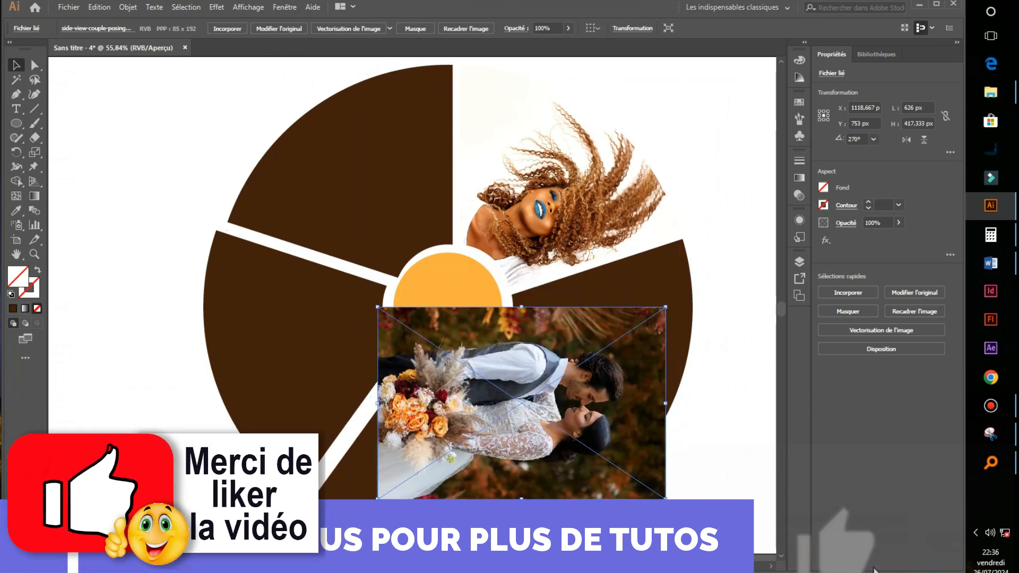
pyautogui.moveTo(625, 415); pyautogui.dragTo(688, 374)
pyautogui.moveTo(737, 459); pyautogui.dragTo(759, 459)
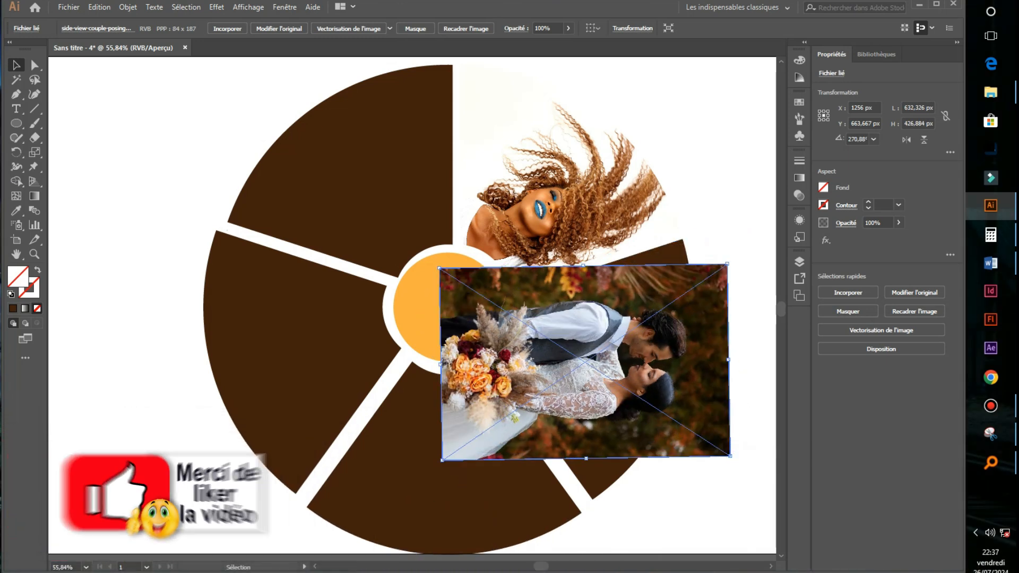
pyautogui.moveTo(442, 459); pyautogui.dragTo(392, 494)
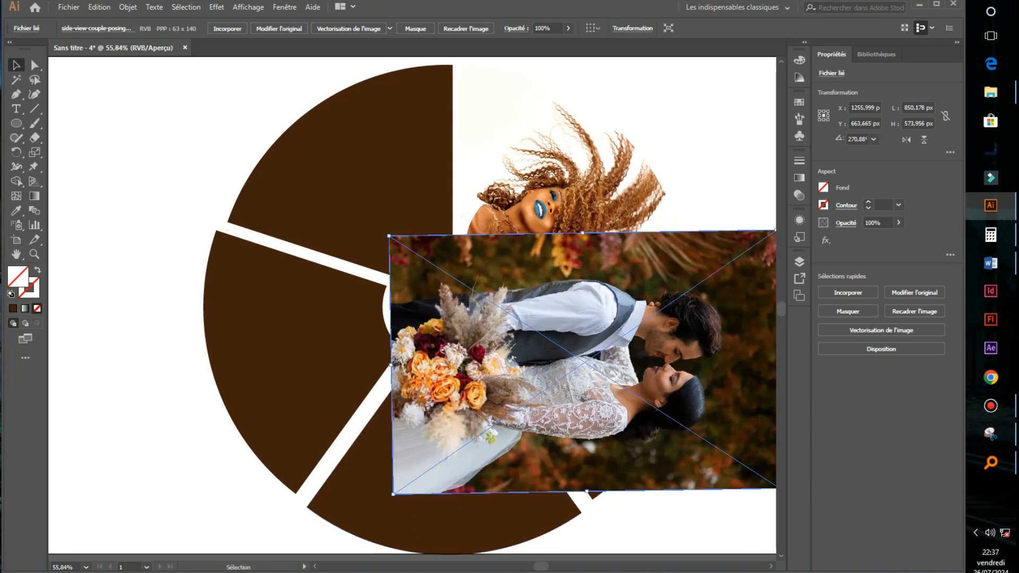
pyautogui.moveTo(586, 491); pyautogui.dragTo(586, 500)
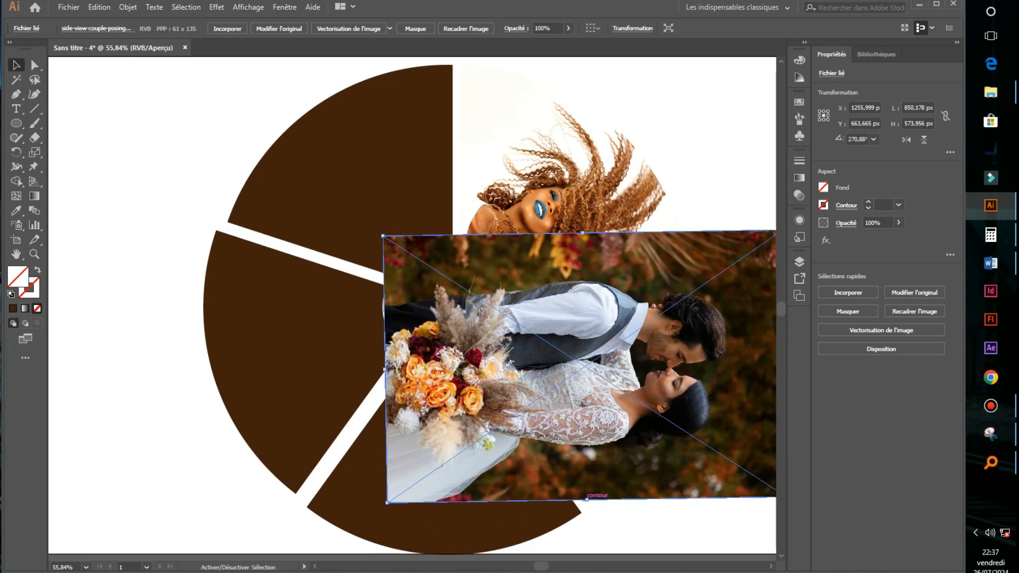
# Send the wedding photo to the back and create a clipping mask from it and the lower-right sector.
pyautogui.rightClick(605, 395)
pyautogui.moveTo(669, 496)
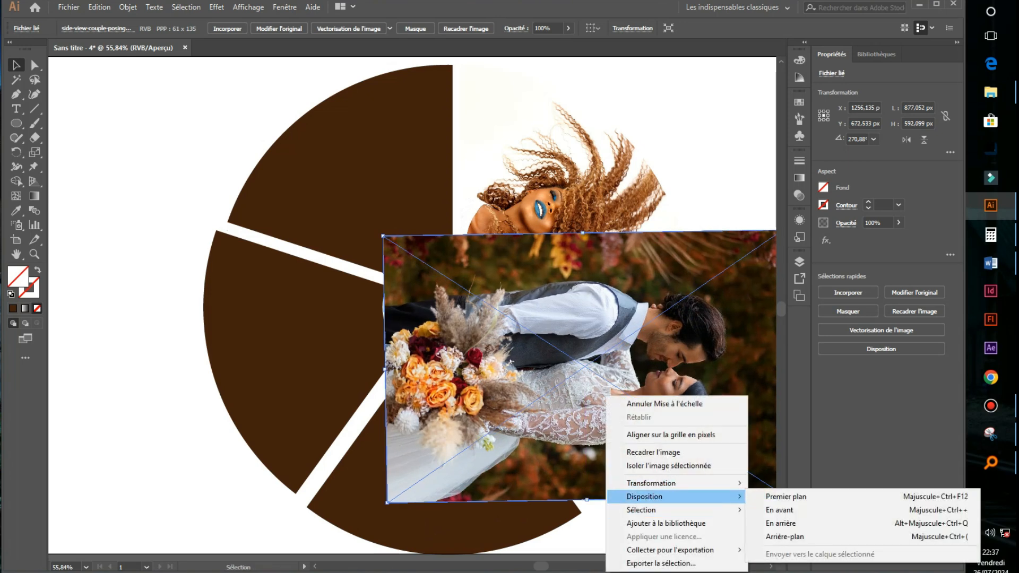
pyautogui.click(785, 536)
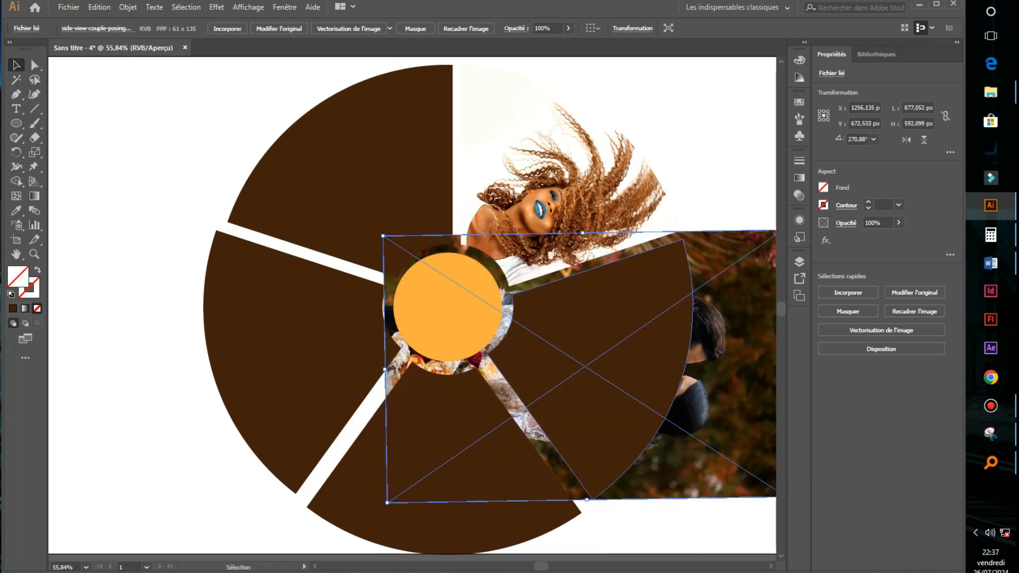
pyautogui.keyDown('shift'); pyautogui.click(646, 290); pyautogui.keyUp('shift')
pyautogui.rightClick(647, 290)
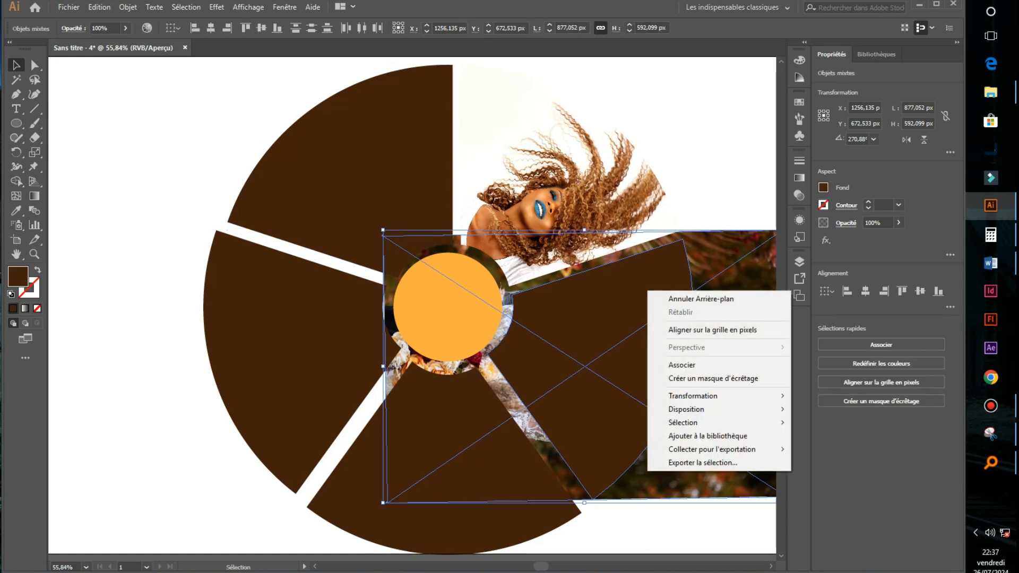
pyautogui.click(711, 378)
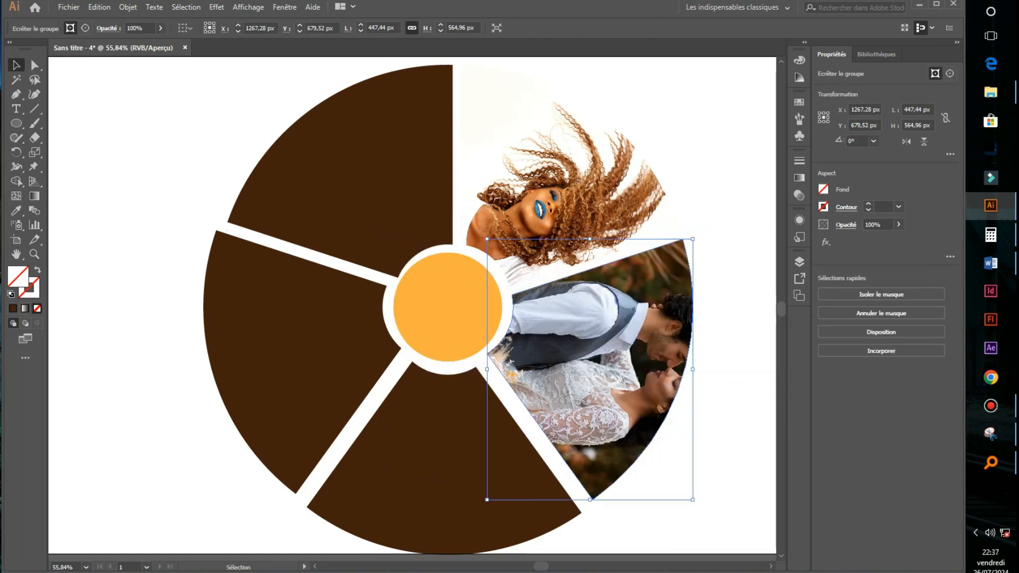
# Inside the lower-right clipping group, shift the wedding photo to about X 1197.5, Y 672 px, leaving isolation mode.
pyautogui.doubleClick(511, 361)
pyautogui.moveTo(668, 355); pyautogui.dragTo(650, 348)
pyautogui.press('Down')
pyautogui.press('Down')
pyautogui.press('Down')
pyautogui.press('Down')
pyautogui.press('Down')
pyautogui.press('Down')
pyautogui.press('Down')
pyautogui.press('Down')
pyautogui.moveTo(649, 348); pyautogui.dragTo(643, 343)
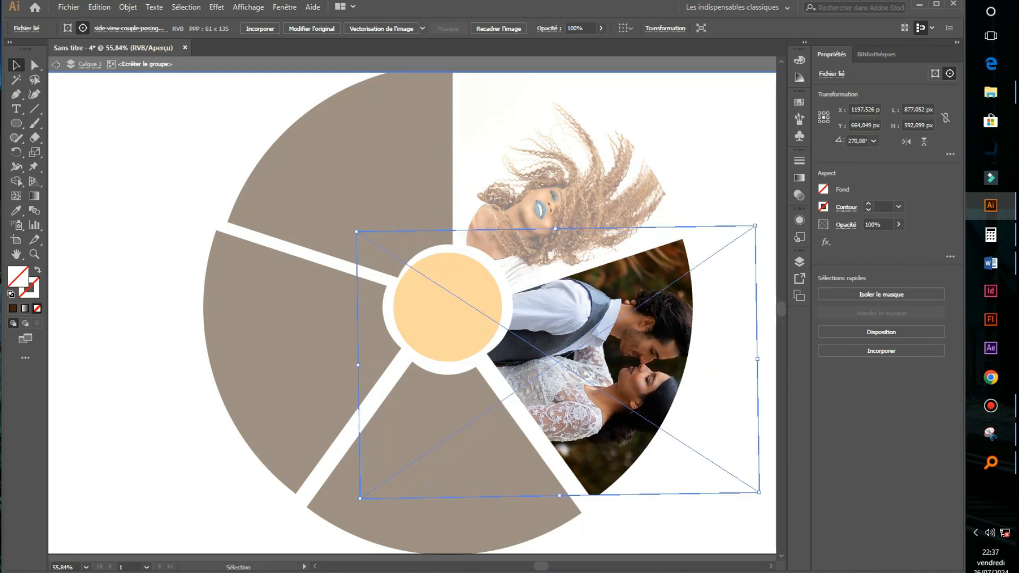
pyautogui.press('Down')
pyautogui.press('Down')
pyautogui.press('Down')
pyautogui.press('Down')
pyautogui.press('Down')
pyautogui.press('Down')
pyautogui.press('Down')
pyautogui.press('Down')
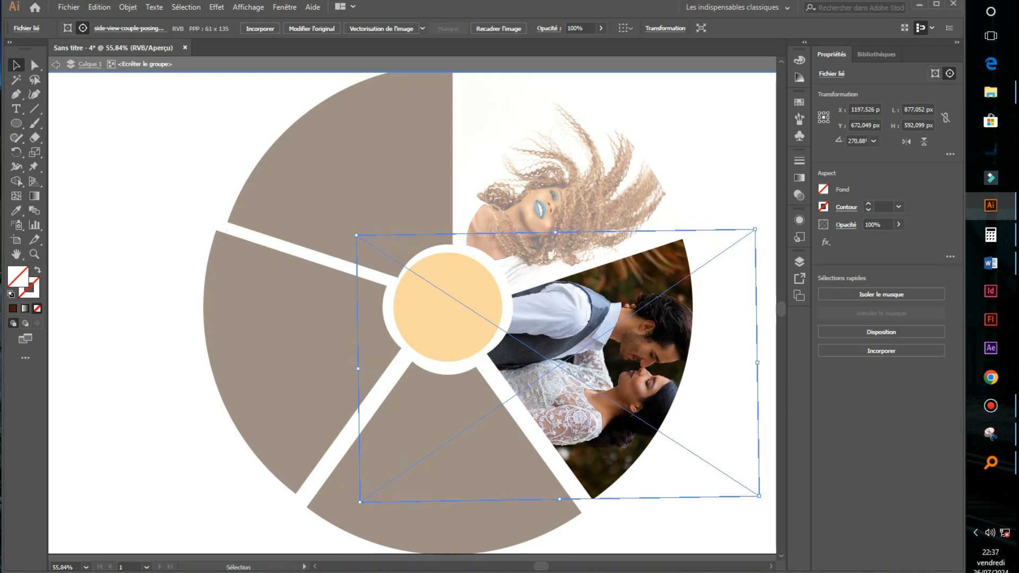
pyautogui.press('Escape')
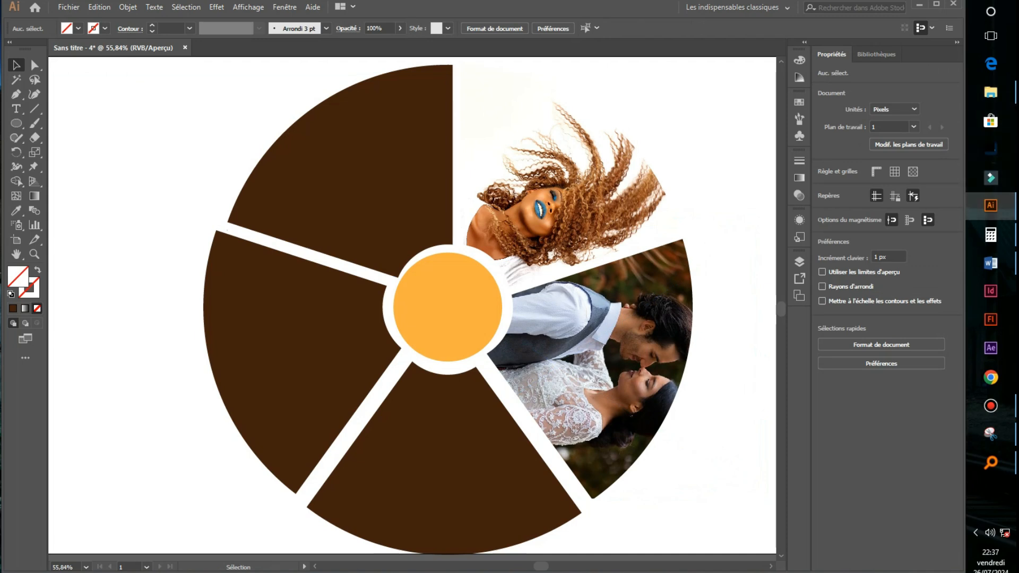
pyautogui.click(990, 91)
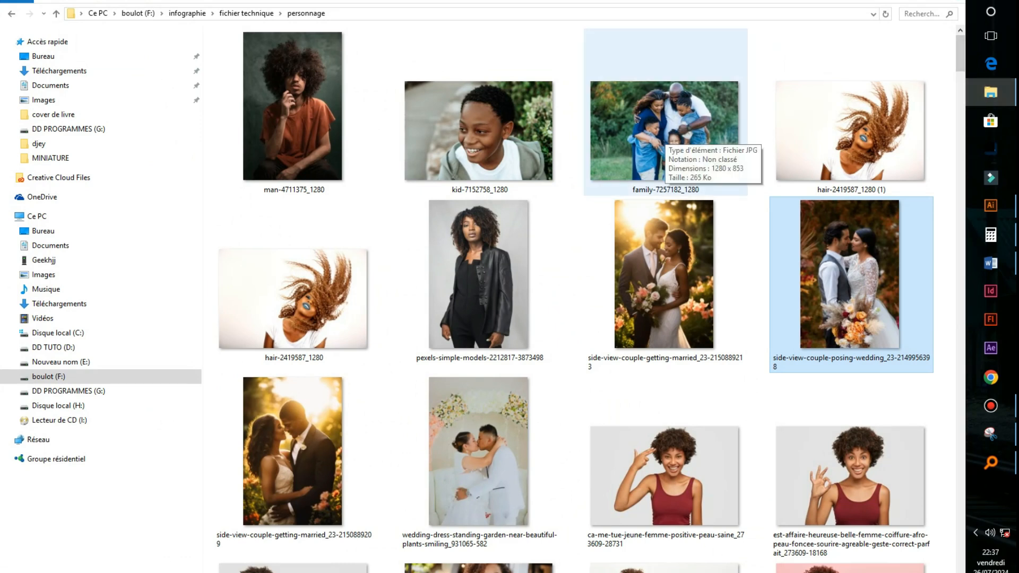
pyautogui.moveTo(960, 53); pyautogui.dragTo(960, 90)
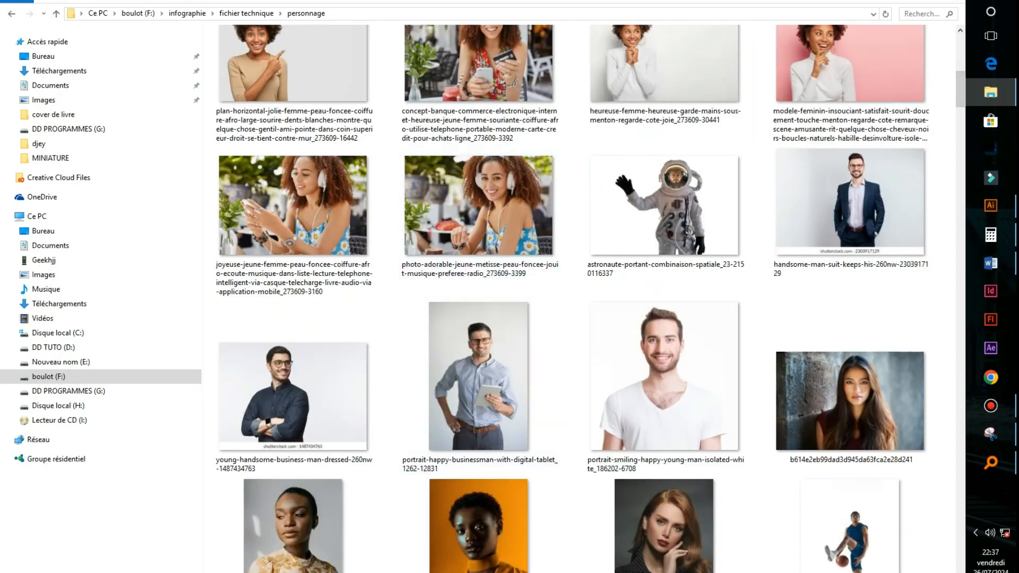
pyautogui.moveTo(292, 207); pyautogui.dragTo(393, 425)
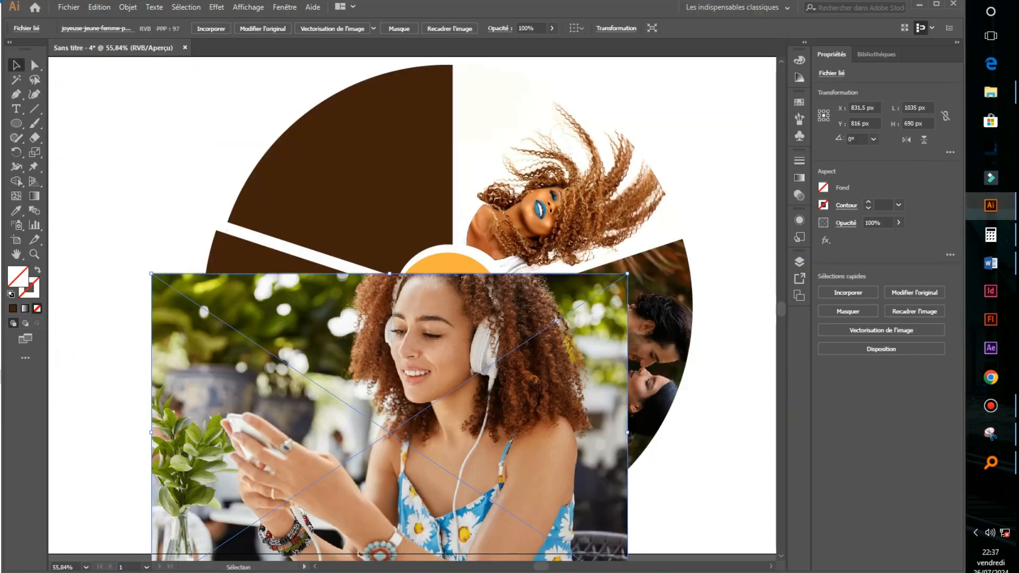
# Rotate the headphones photo to 180°, resize it to about 828 × 552 px and move it over the bottom sector.
pyautogui.moveTo(148, 269); pyautogui.dragTo(629, 556)
pyautogui.moveTo(151, 274); pyautogui.dragTo(342, 369)
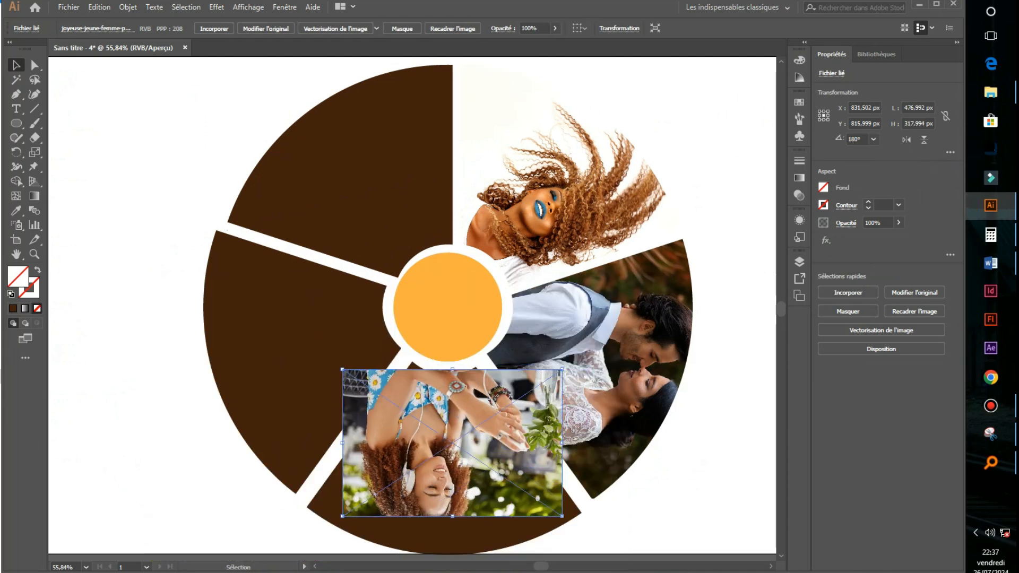
pyautogui.moveTo(452, 516); pyautogui.dragTo(452, 482)
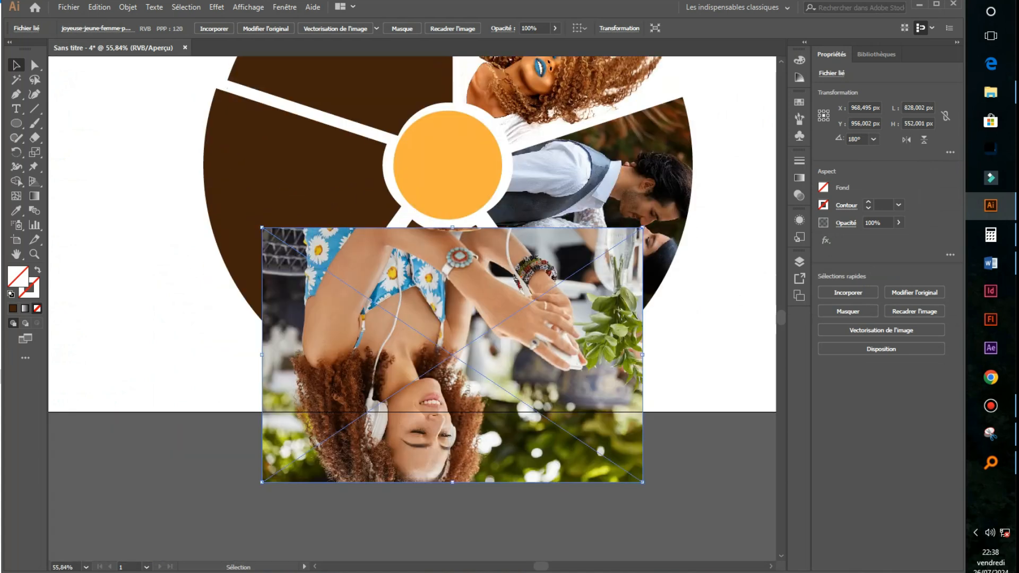
pyautogui.moveTo(475, 297); pyautogui.dragTo(479, 243)
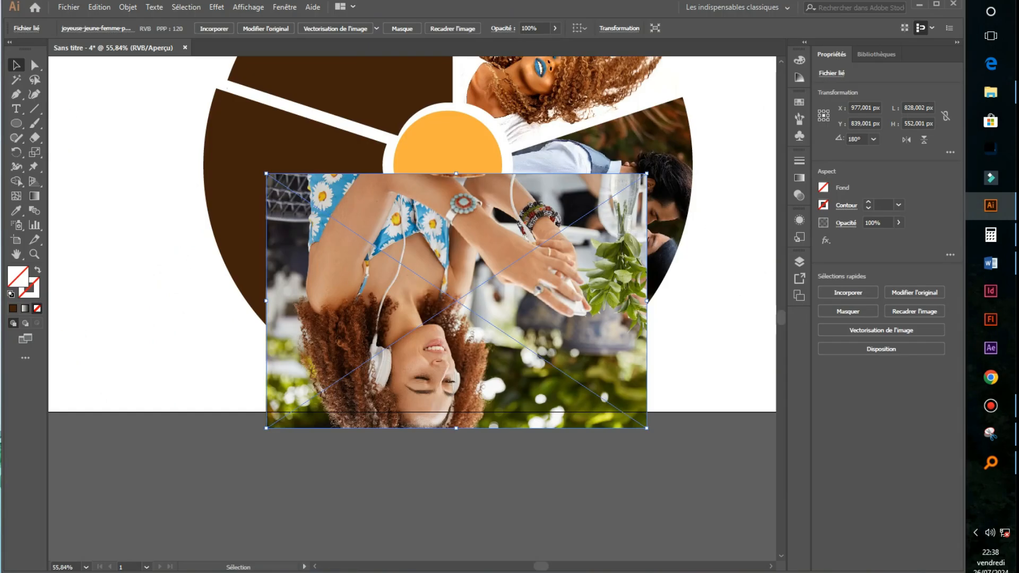
# Send the headphones photo to the back and create a clipping mask from it and the bottom sector.
pyautogui.rightClick(464, 234)
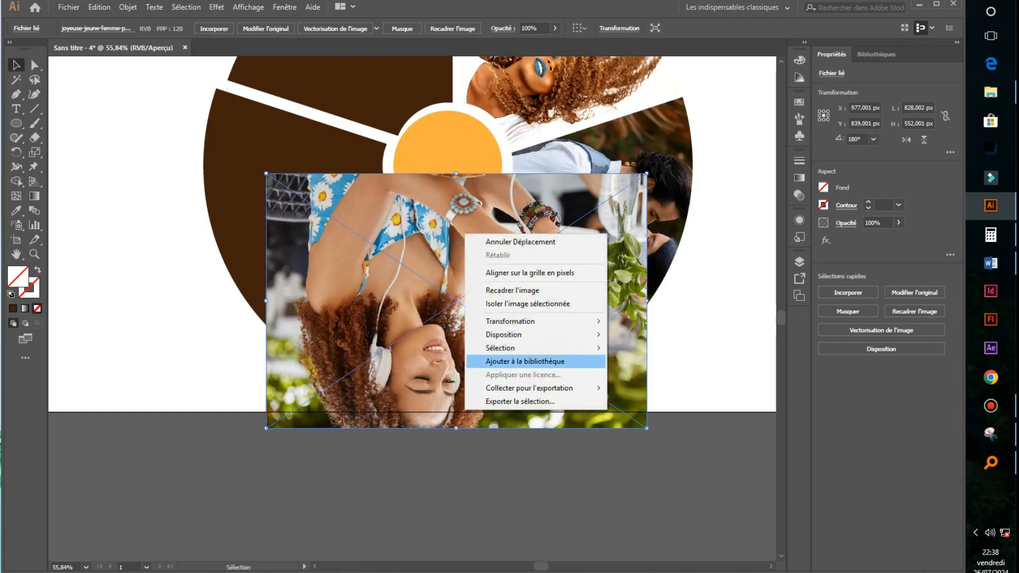
pyautogui.moveTo(531, 334)
pyautogui.click(663, 375)
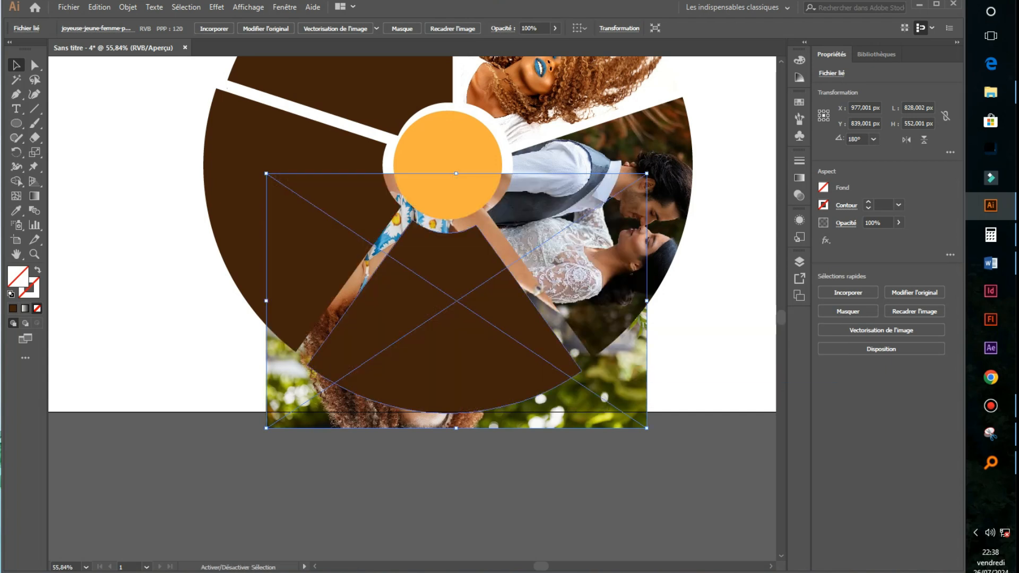
pyautogui.keyDown('shift'); pyautogui.click(475, 269); pyautogui.keyUp('shift')
pyautogui.rightClick(475, 269)
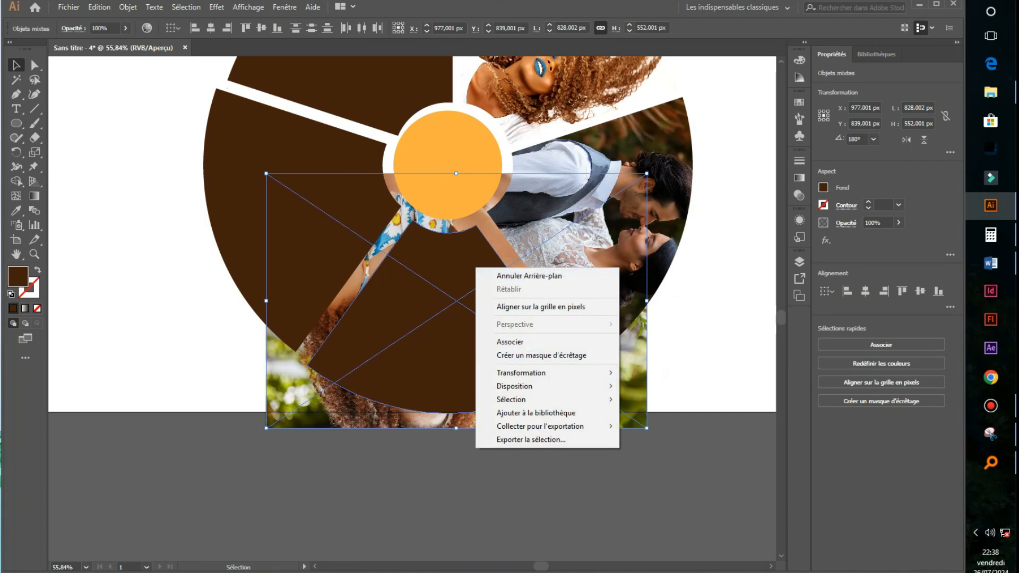
pyautogui.click(541, 355)
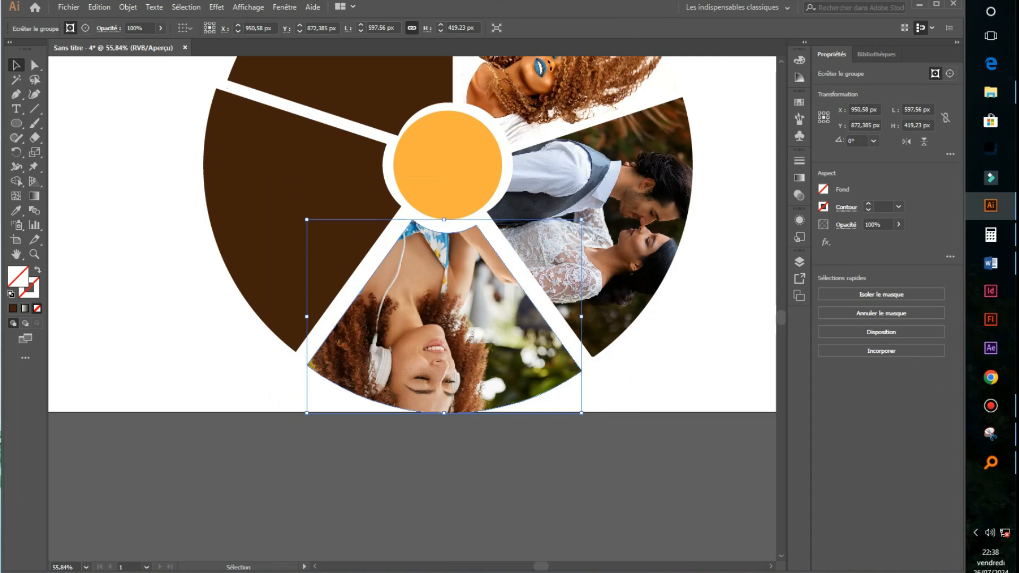
# Inside the bottom clipping group, shift the headphones photo up to about X 987, Y 804 px, leaving isolation mode.
pyautogui.doubleClick(470, 309)
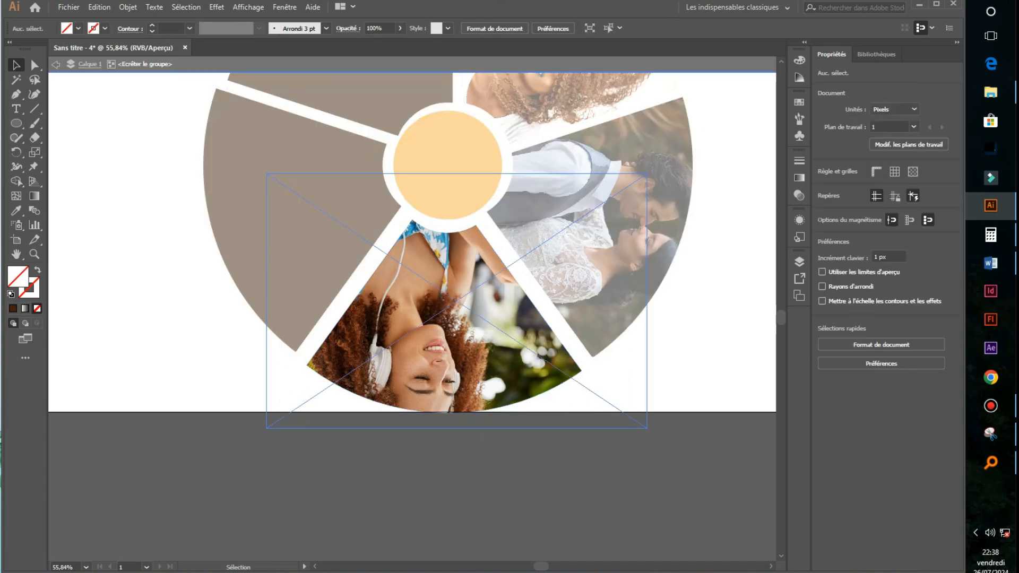
pyautogui.click(470, 309)
pyautogui.moveTo(488, 292); pyautogui.dragTo(491, 287)
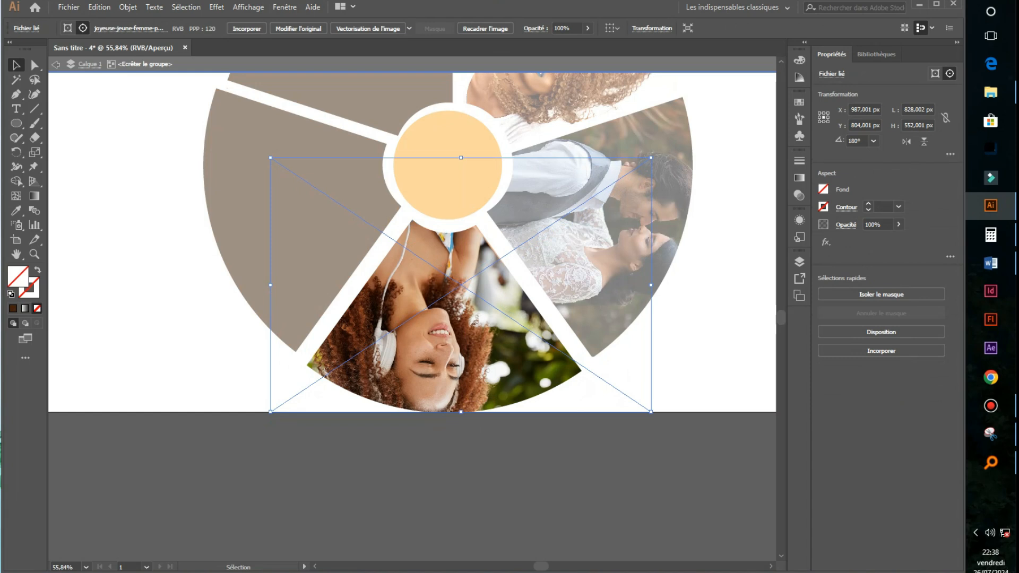
pyautogui.click(55, 64)
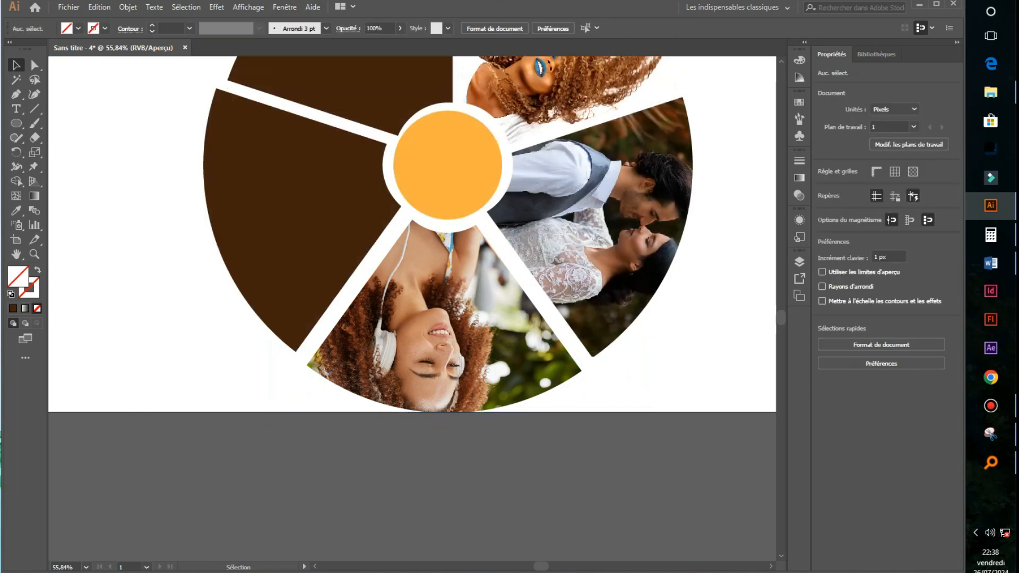
pyautogui.scroll(2, 413, 244)
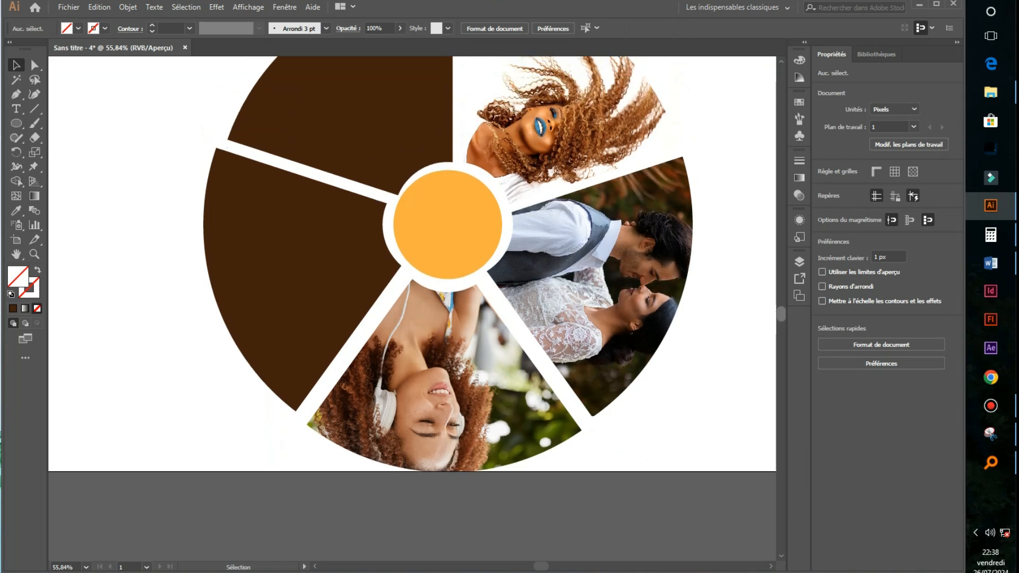
pyautogui.scroll(2, 413, 288)
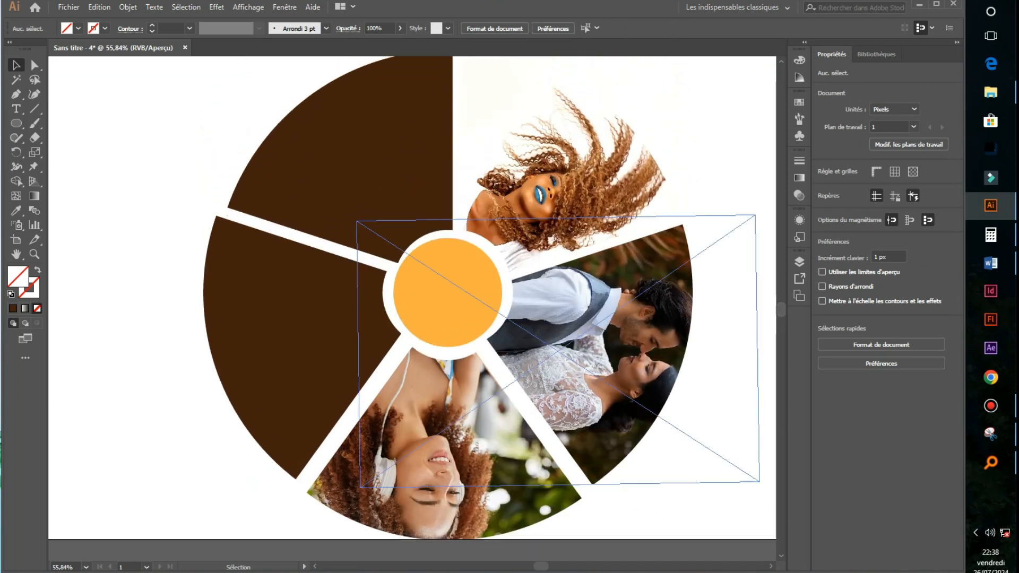
pyautogui.click(323, 330)
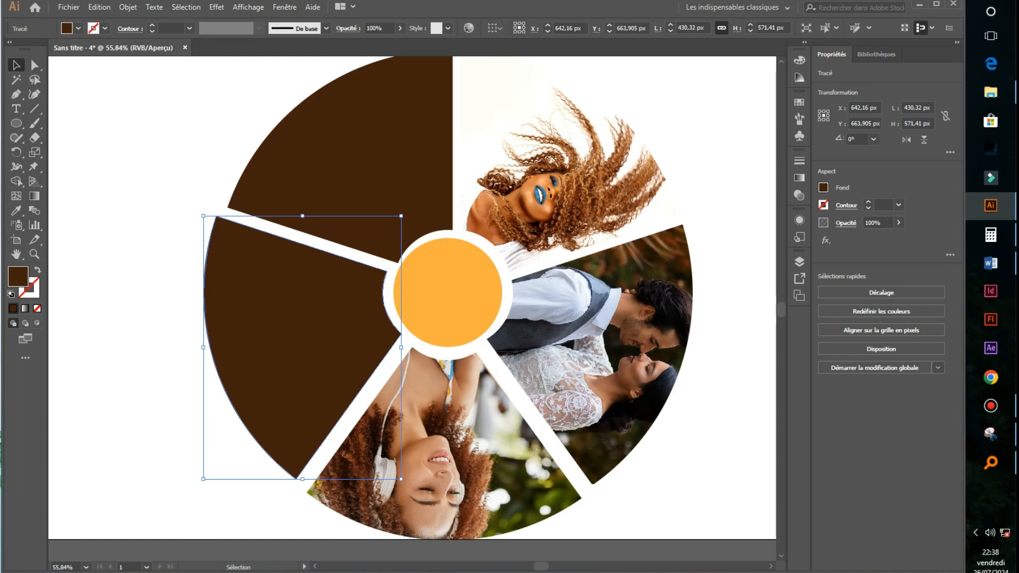
pyautogui.moveTo(990, 91)
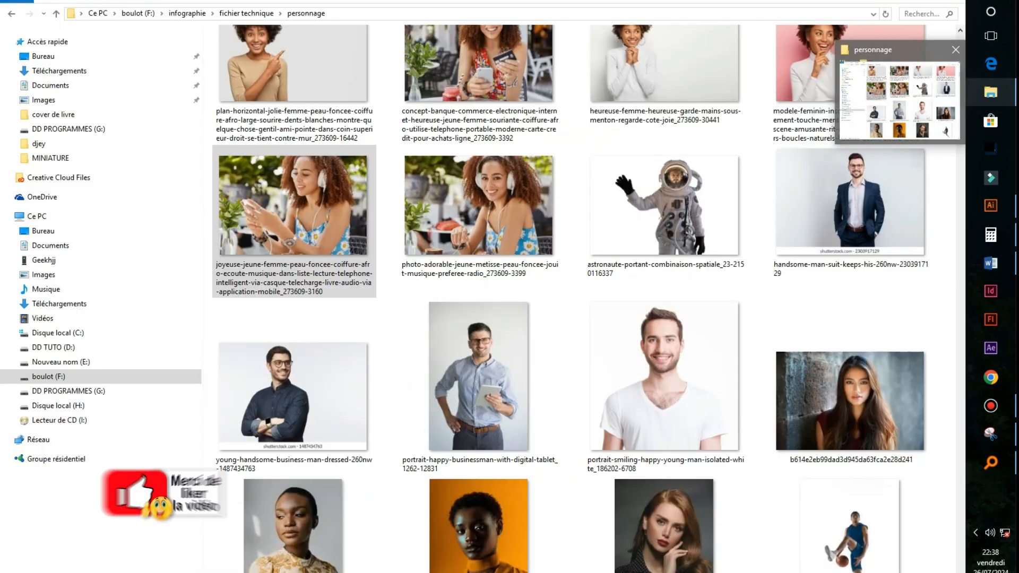
pyautogui.click(899, 100)
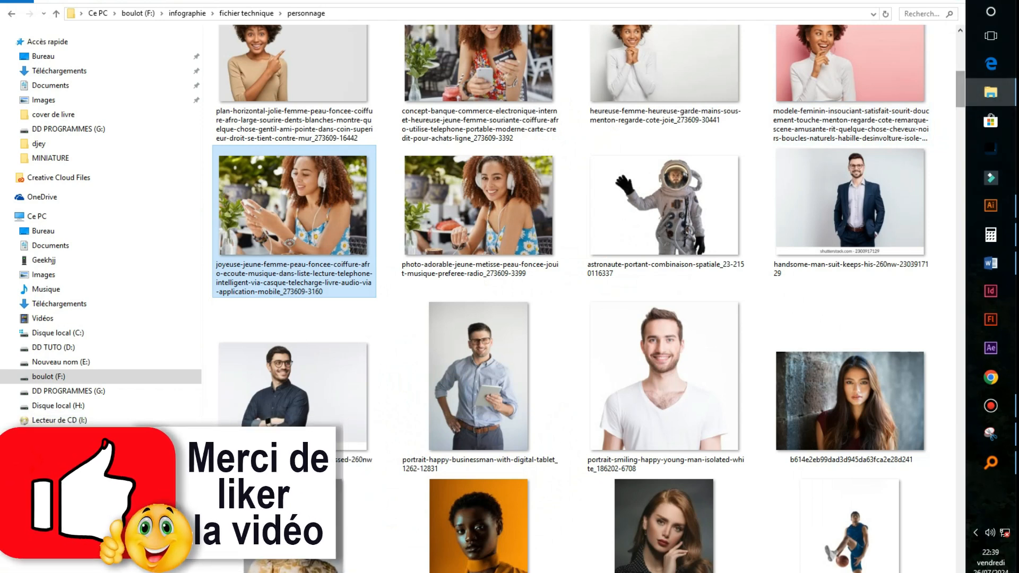
pyautogui.scroll(5, 849, 100)
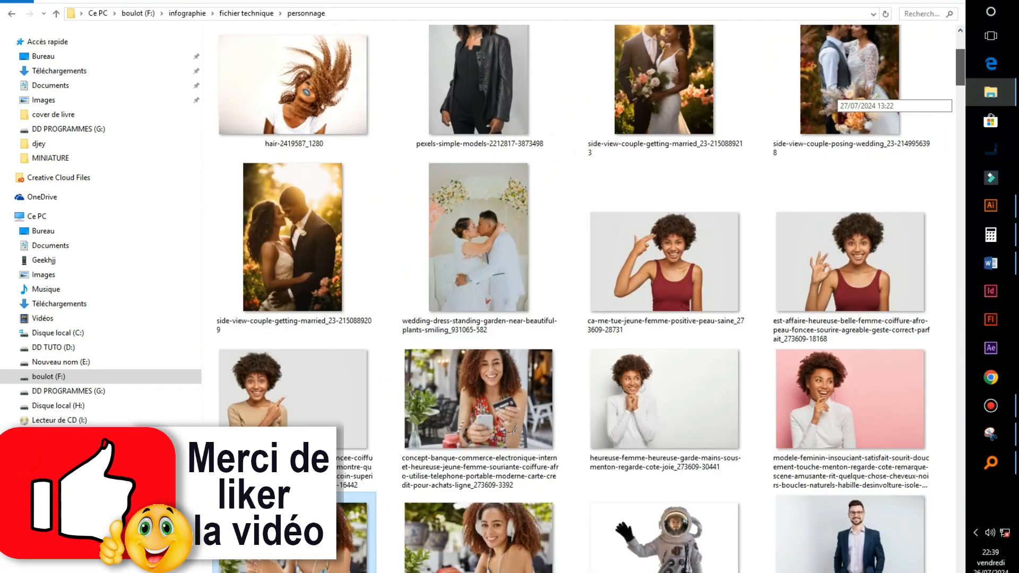
pyautogui.moveTo(960, 68); pyautogui.dragTo(960, 67)
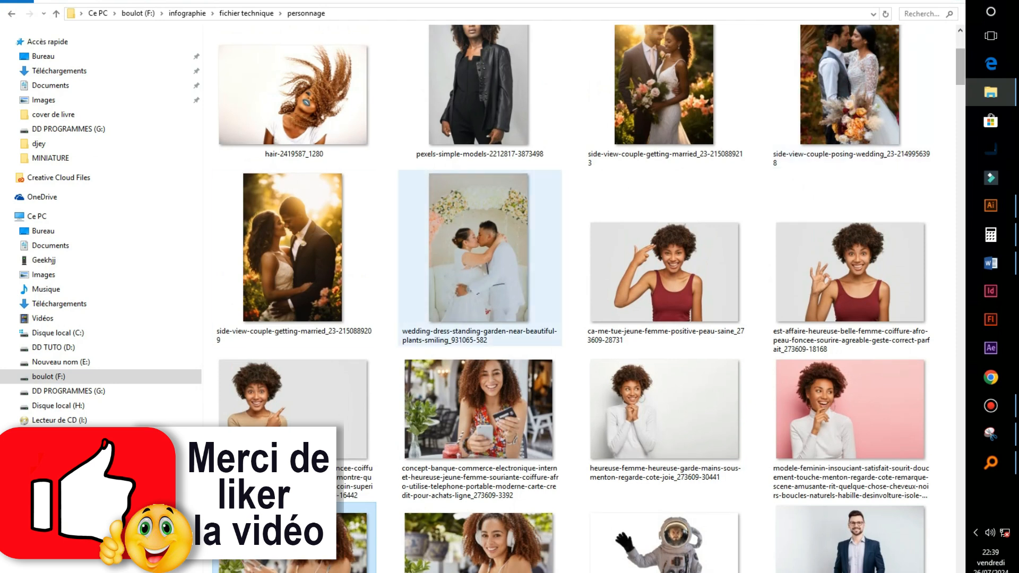
pyautogui.click(297, 252)
pyautogui.moveTo(297, 252); pyautogui.dragTo(313, 335)
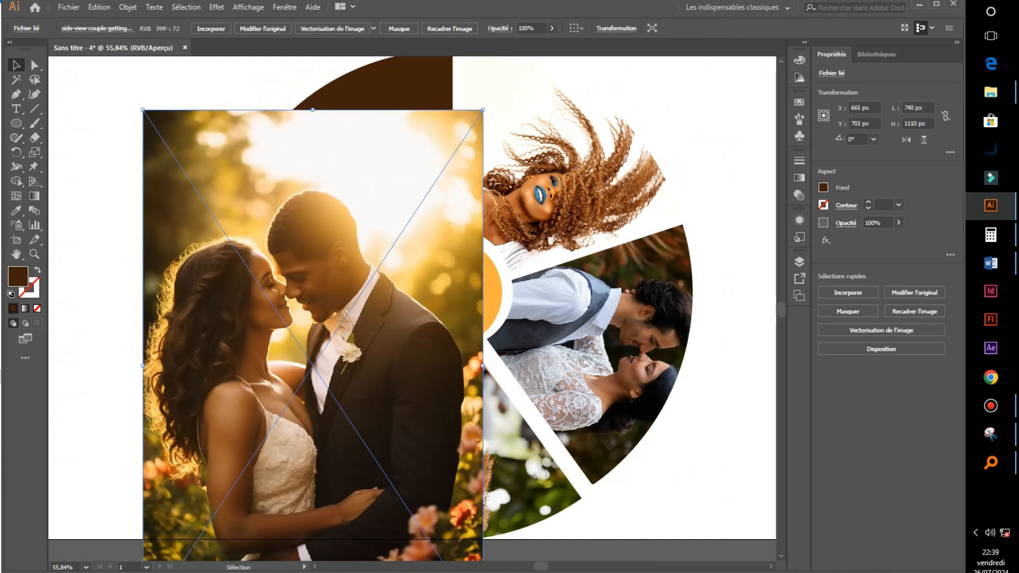
# Rotate the couple photo to about 106°, resize it to about 1064 × 853 px and position the faces over the lower-left sector.
pyautogui.moveTo(143, 110); pyautogui.dragTo(282, 318)
pyautogui.moveTo(371, 340); pyautogui.dragTo(264, 224)
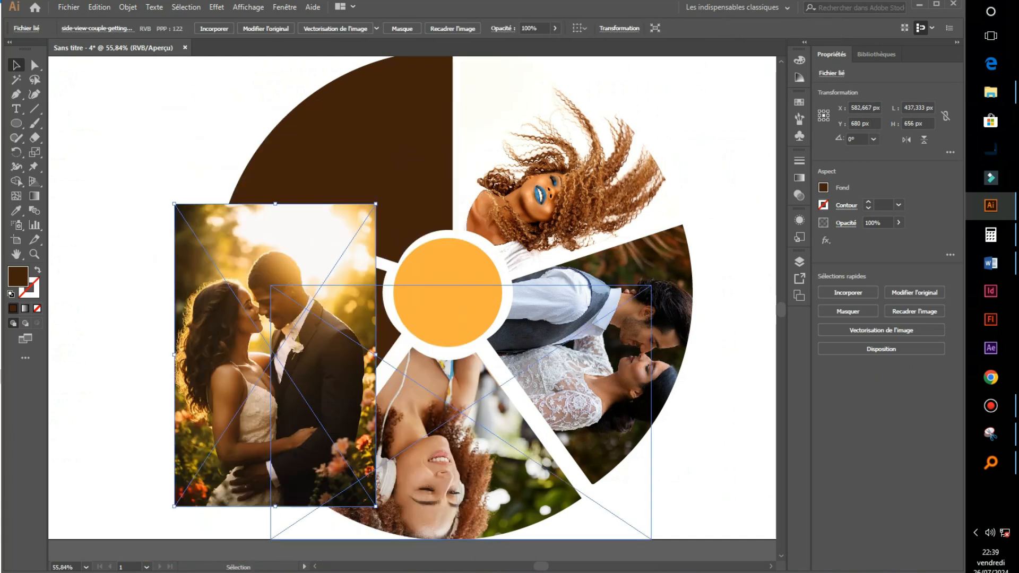
pyautogui.moveTo(378, 510); pyautogui.dragTo(481, 115)
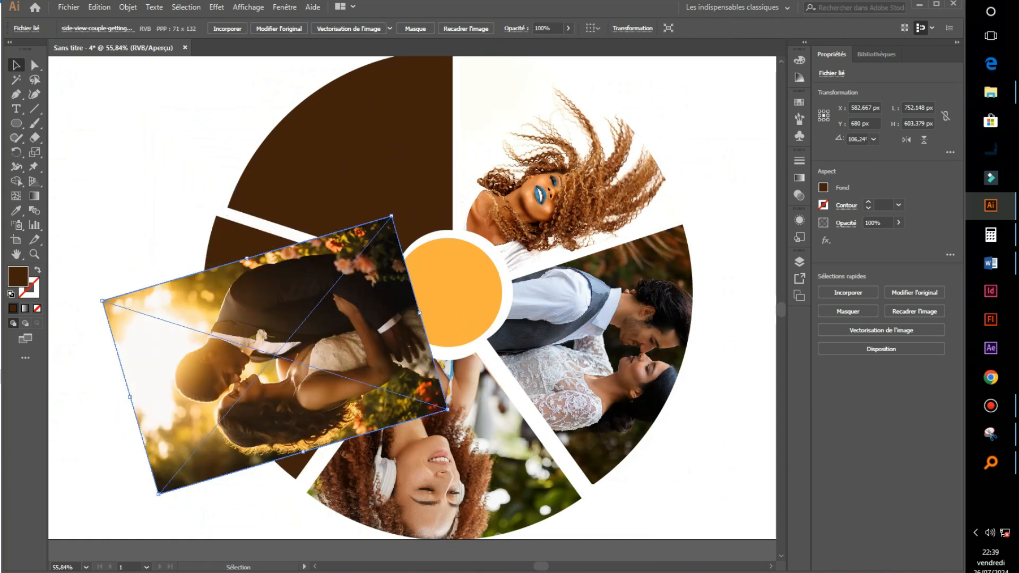
pyautogui.moveTo(297, 377); pyautogui.dragTo(347, 340)
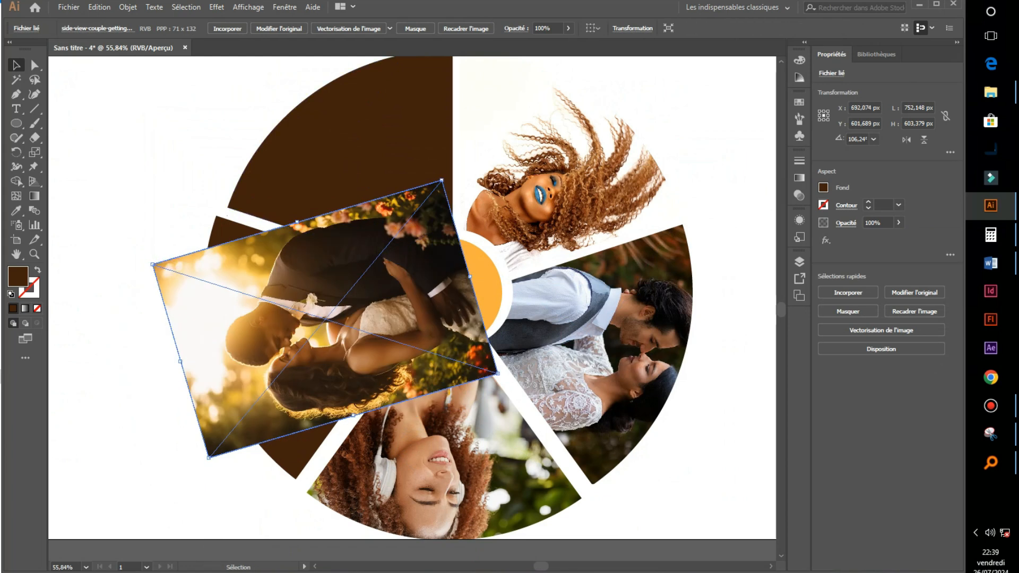
pyautogui.moveTo(152, 264); pyautogui.dragTo(83, 180)
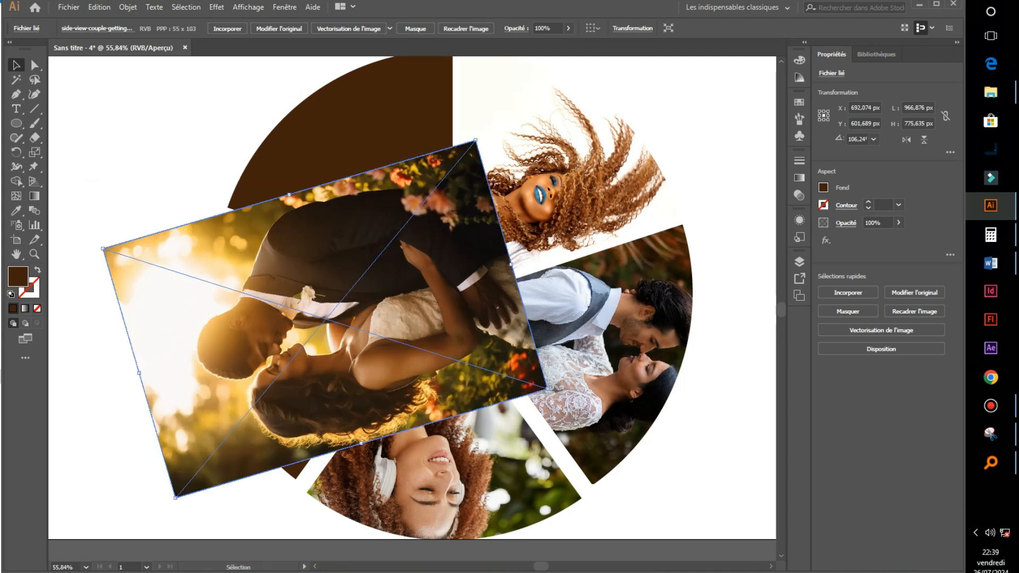
pyautogui.moveTo(362, 442); pyautogui.dragTo(386, 469)
pyautogui.moveTo(358, 371); pyautogui.dragTo(399, 353)
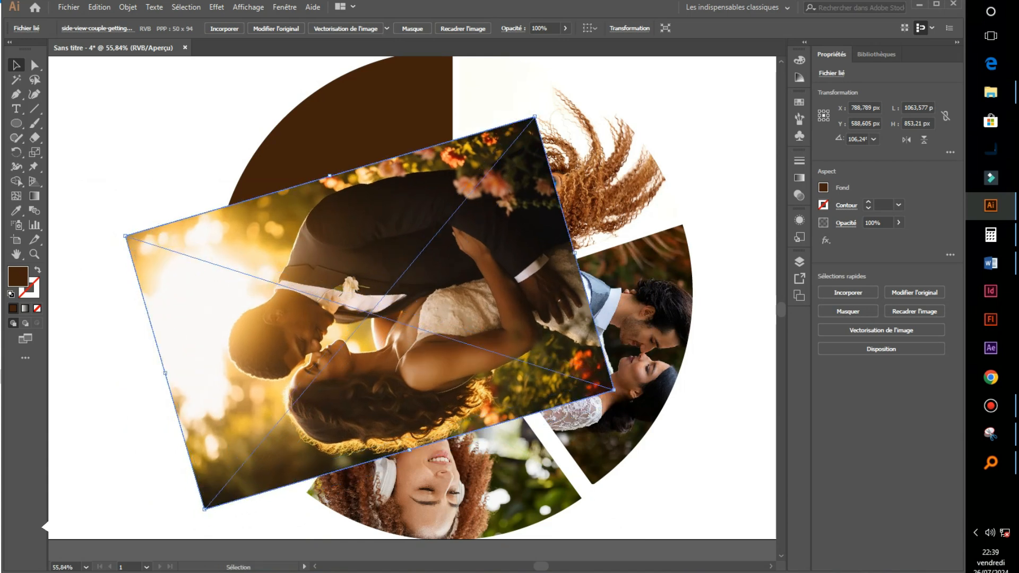
# Send the couple photo to the back, create a clipping mask from it and the lower-left sector, and deselect the group.
pyautogui.rightClick(386, 362)
pyautogui.moveTo(456, 462)
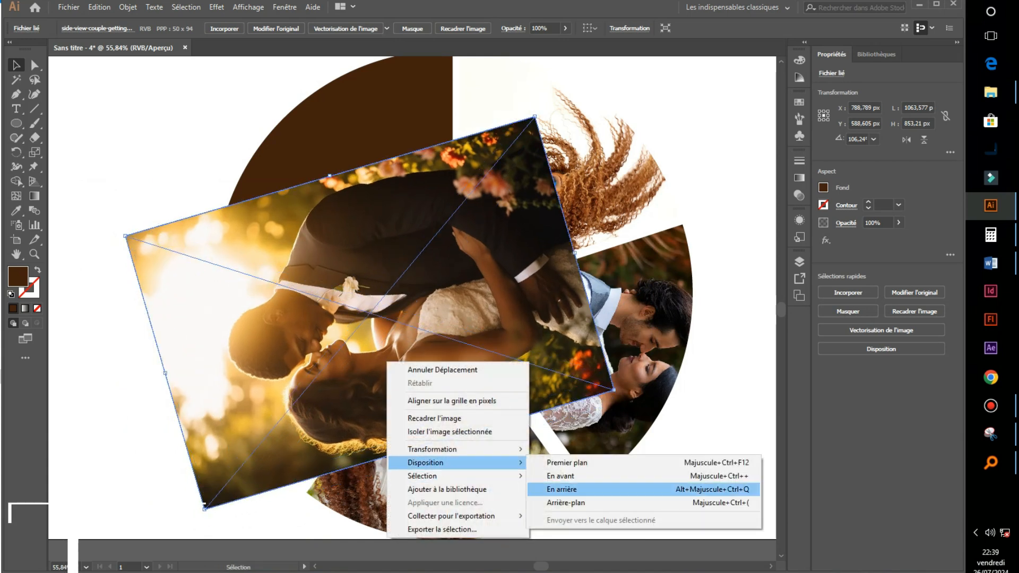
pyautogui.click(565, 502)
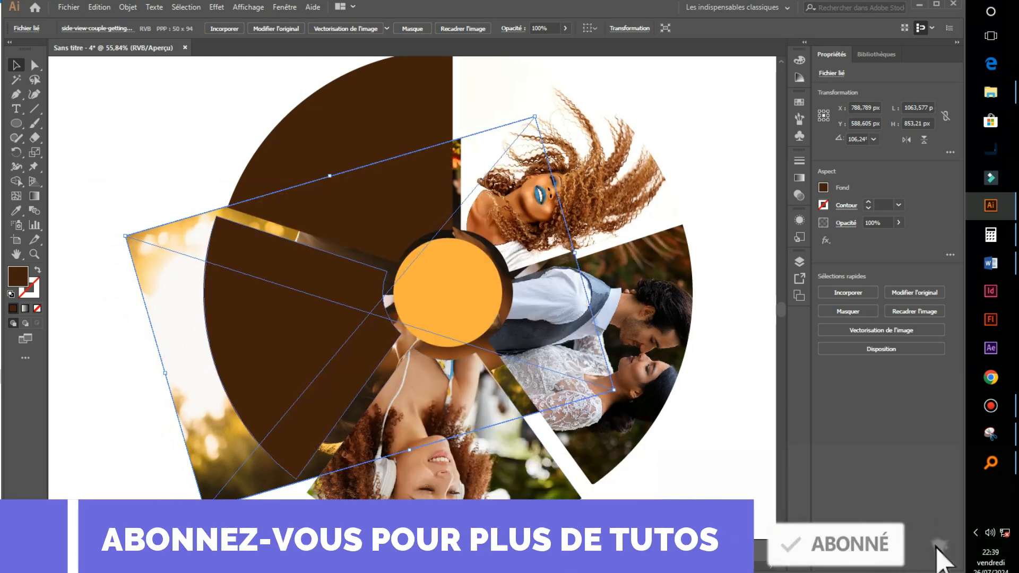
pyautogui.keyDown('shift'); pyautogui.click(255, 348); pyautogui.keyUp('shift')
pyautogui.rightClick(254, 348)
pyautogui.click(321, 434)
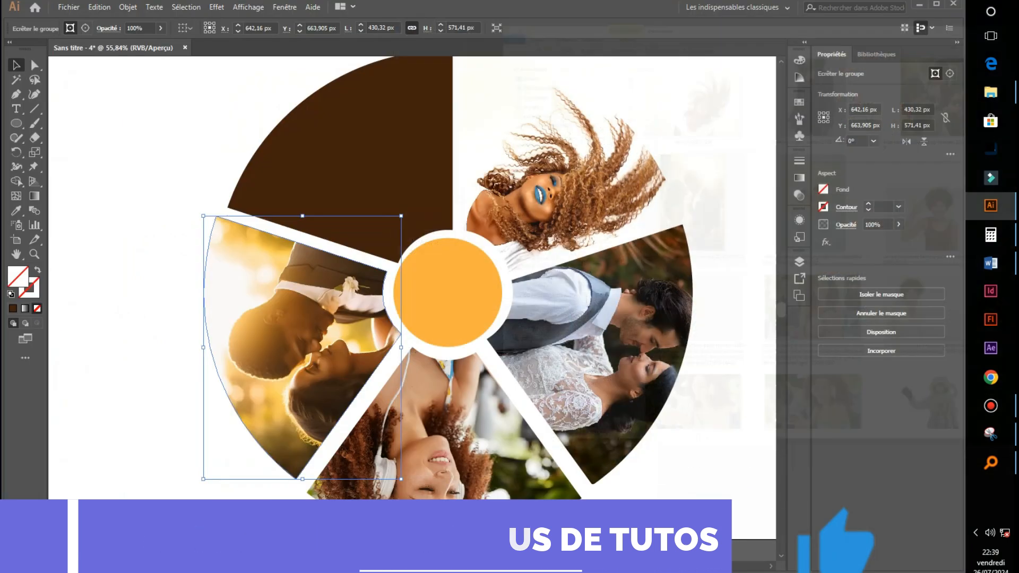
pyautogui.click(159, 144)
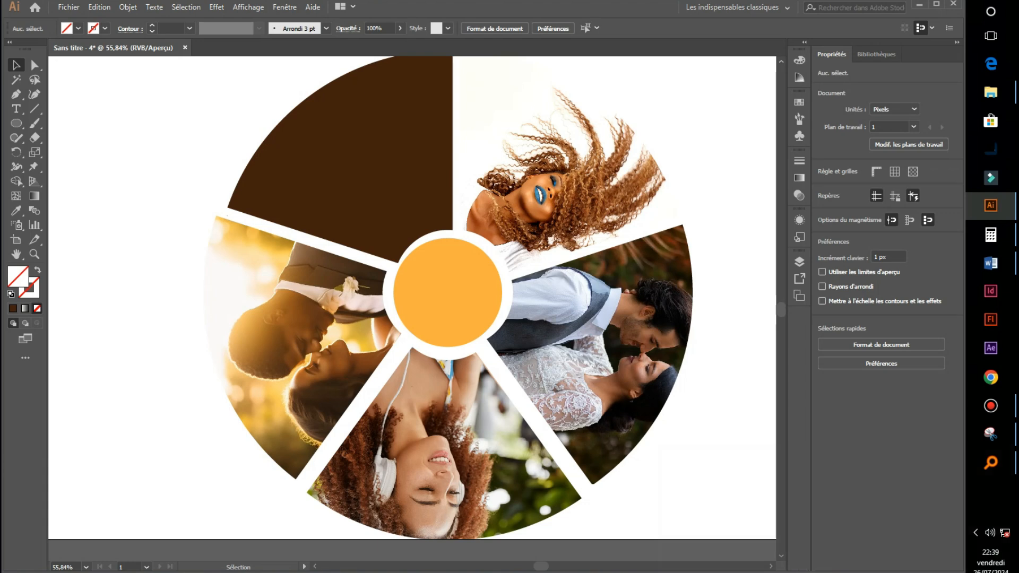
# Place the photo "gt" of the man at a desk from the personnage folder over the brown upper-left sector.
pyautogui.scroll(1, 413, 309)
pyautogui.click(371, 239)
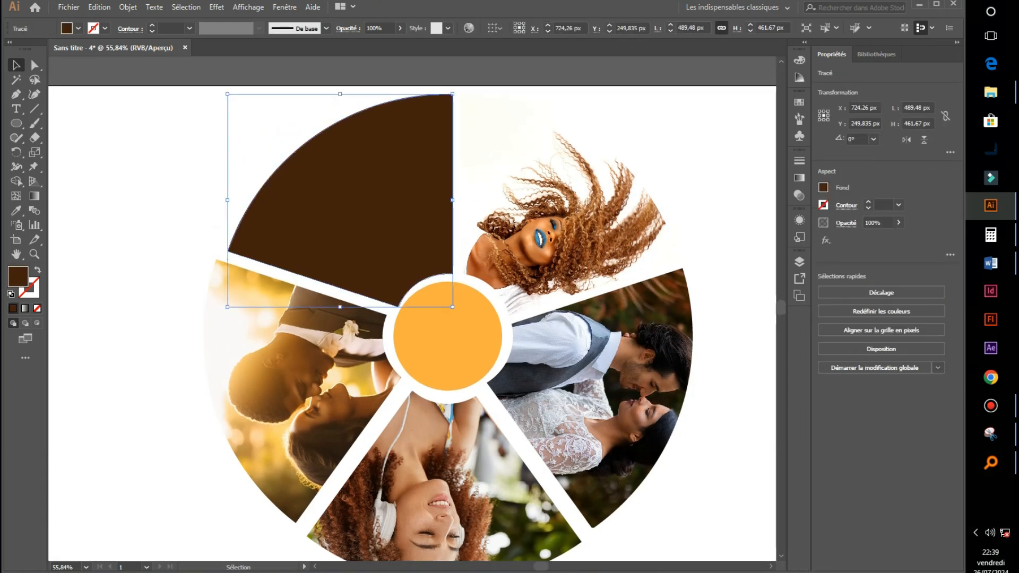
pyautogui.click(990, 92)
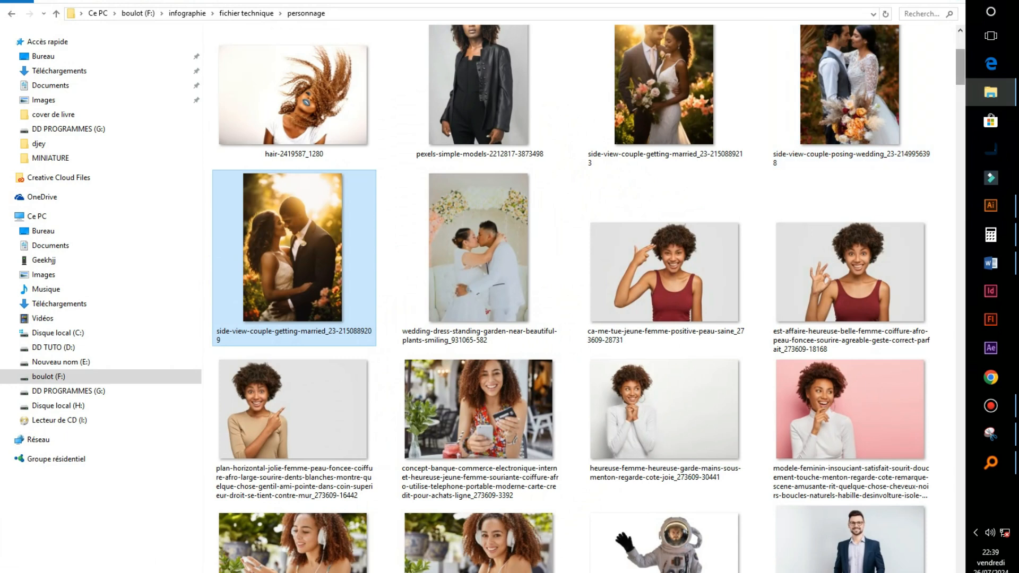
pyautogui.scroll(3, 583, 297)
pyautogui.scroll(-15, 584, 297)
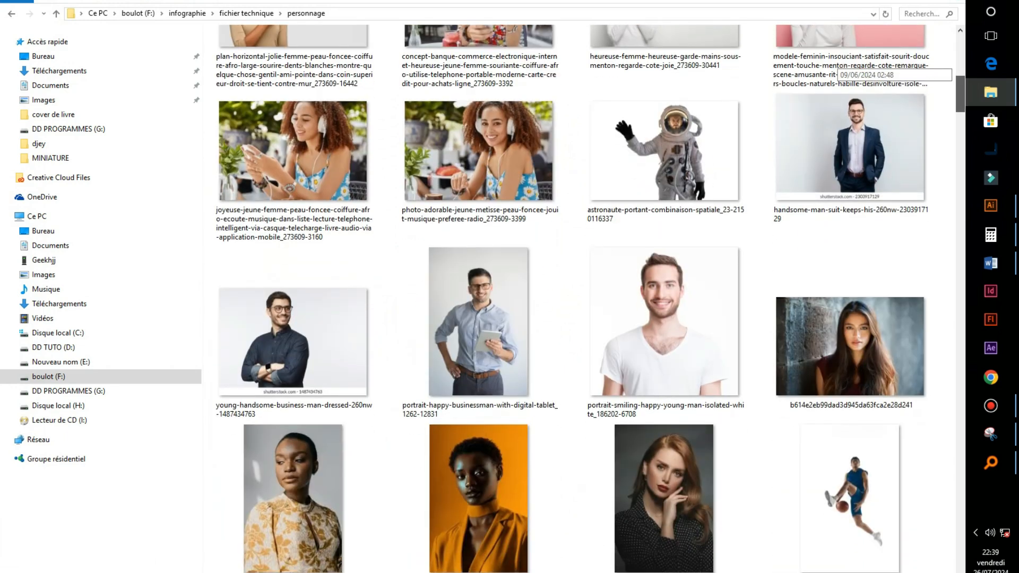
pyautogui.scroll(-13, 583, 297)
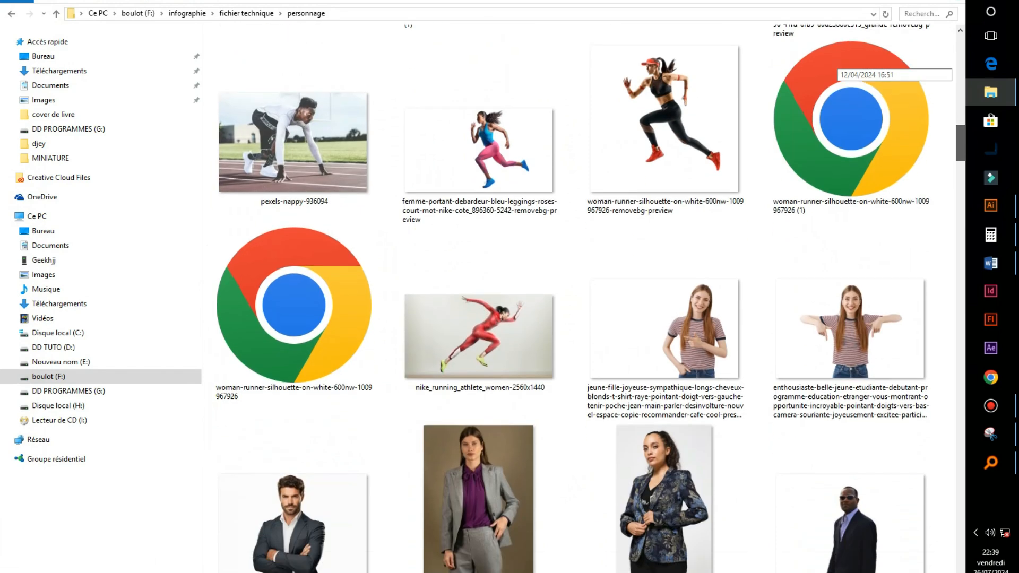
pyautogui.scroll(-3, 573, 297)
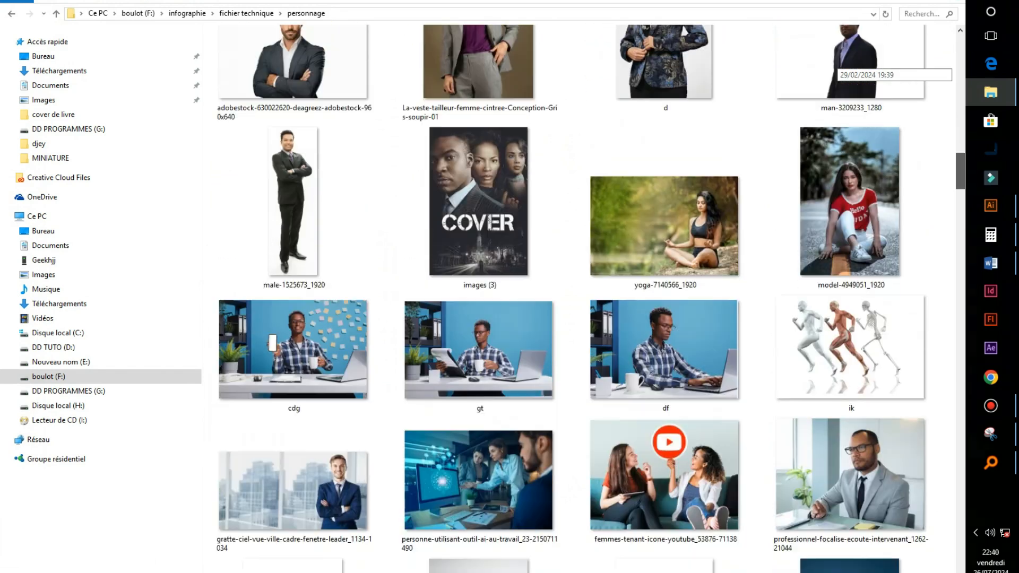
pyautogui.scroll(-1, 663, 191)
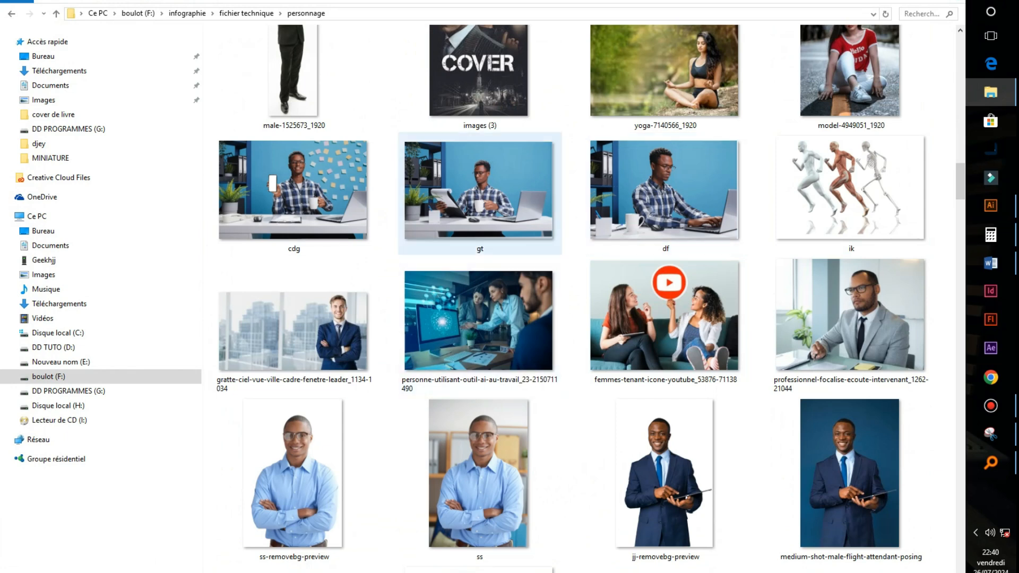
pyautogui.moveTo(477, 191); pyautogui.dragTo(417, 243)
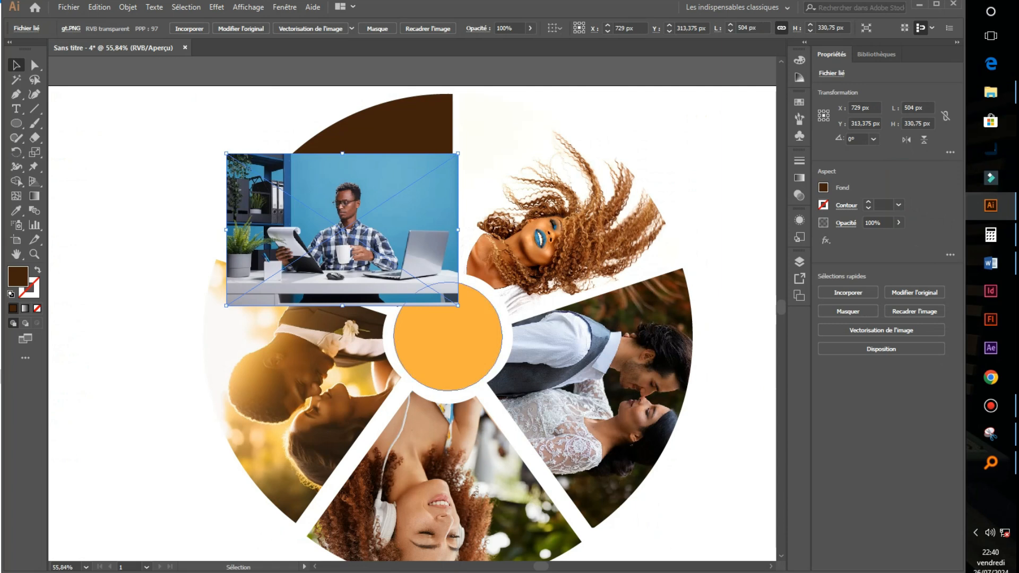
# Rotate the desk photo to 45°, enlarge its bounds to about 905 × 905 px and position the man over the upper-left sector.
pyautogui.moveTo(463, 311); pyautogui.dragTo(477, 202)
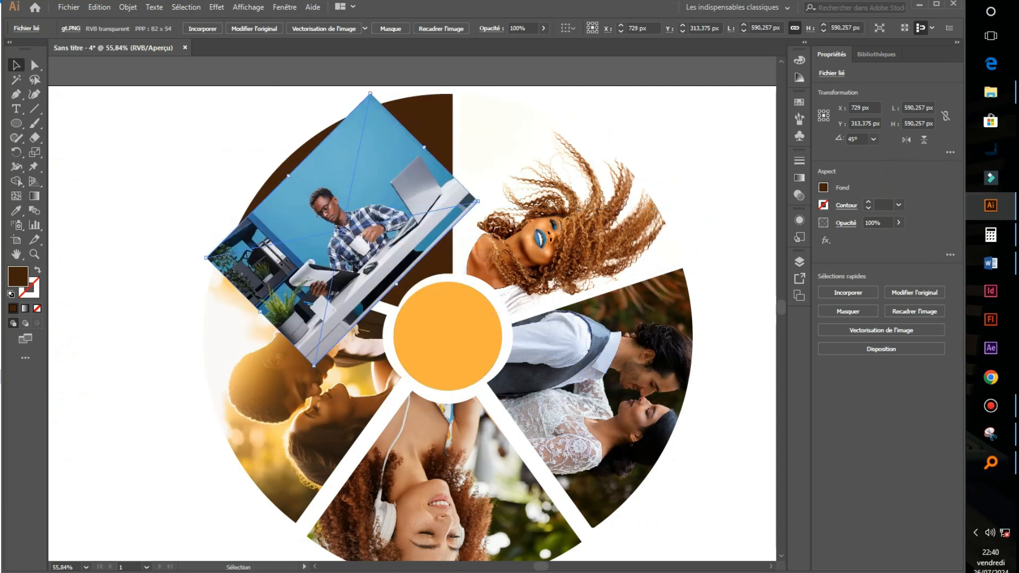
pyautogui.moveTo(392, 193); pyautogui.dragTo(417, 185)
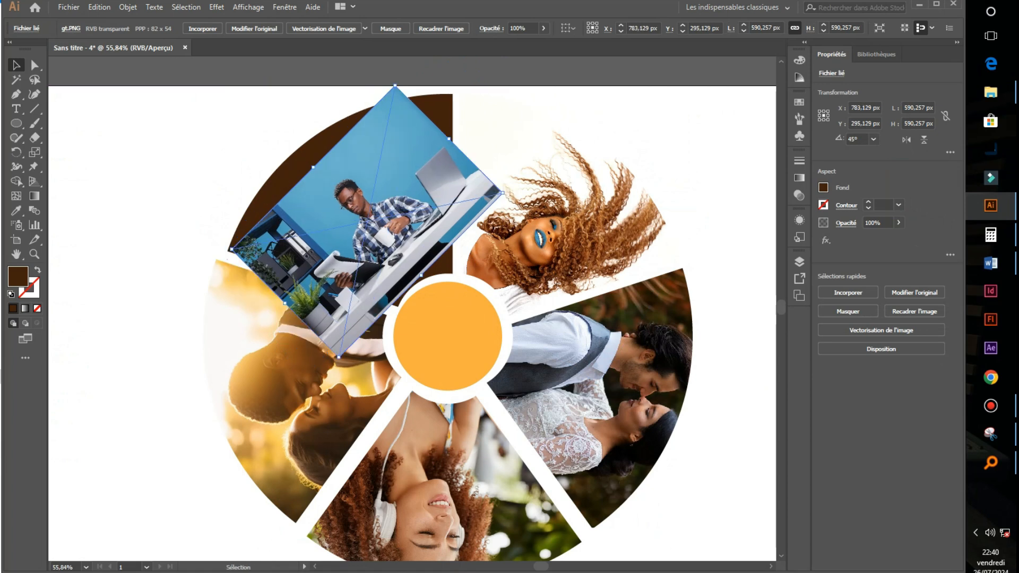
pyautogui.moveTo(232, 248); pyautogui.dragTo(176, 260)
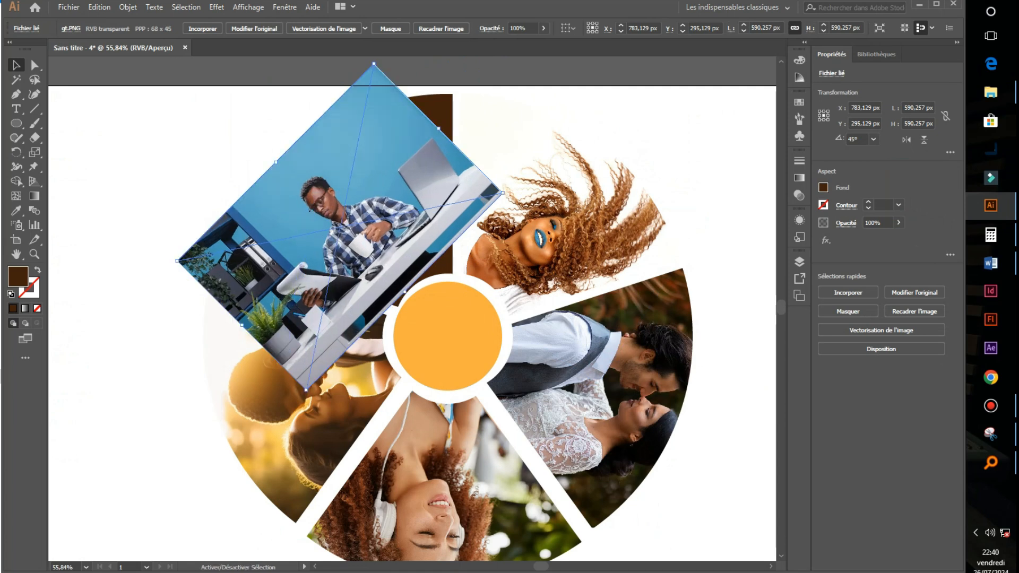
pyautogui.moveTo(404, 291); pyautogui.dragTo(440, 327)
# Send the desk photo to the back, create a clipping mask from it and the brown upper-left sector, and deselect the group.
pyautogui.rightClick(380, 197)
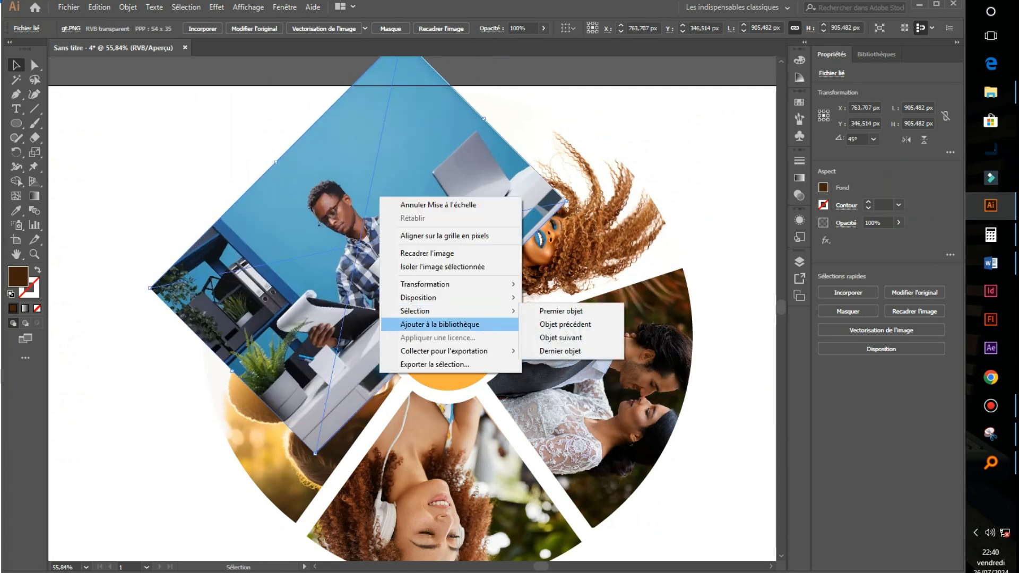
pyautogui.moveTo(425, 297)
pyautogui.click(557, 338)
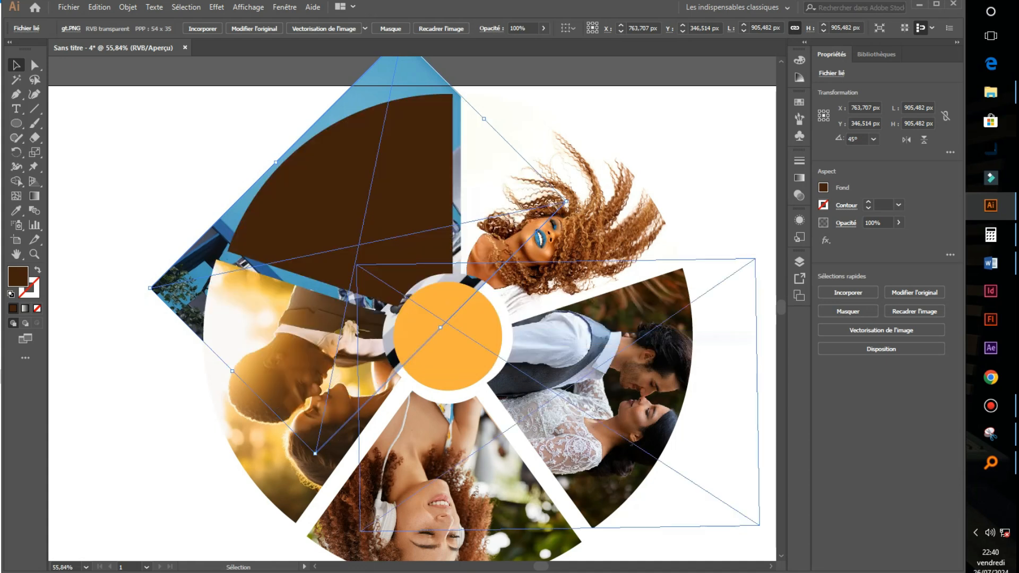
pyautogui.keyDown('shift'); pyautogui.click(318, 175); pyautogui.keyUp('shift')
pyautogui.rightClick(316, 173)
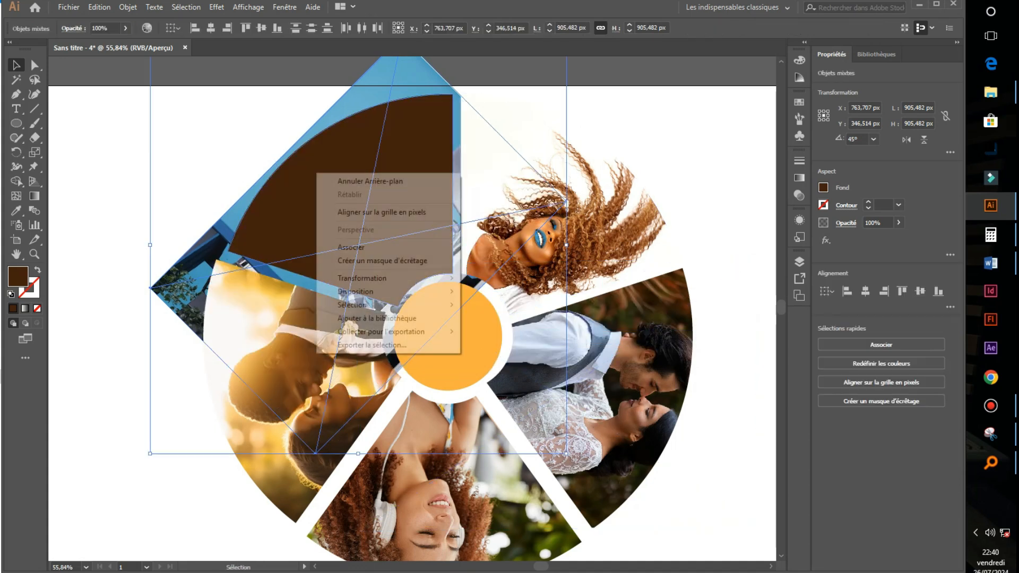
pyautogui.click(382, 260)
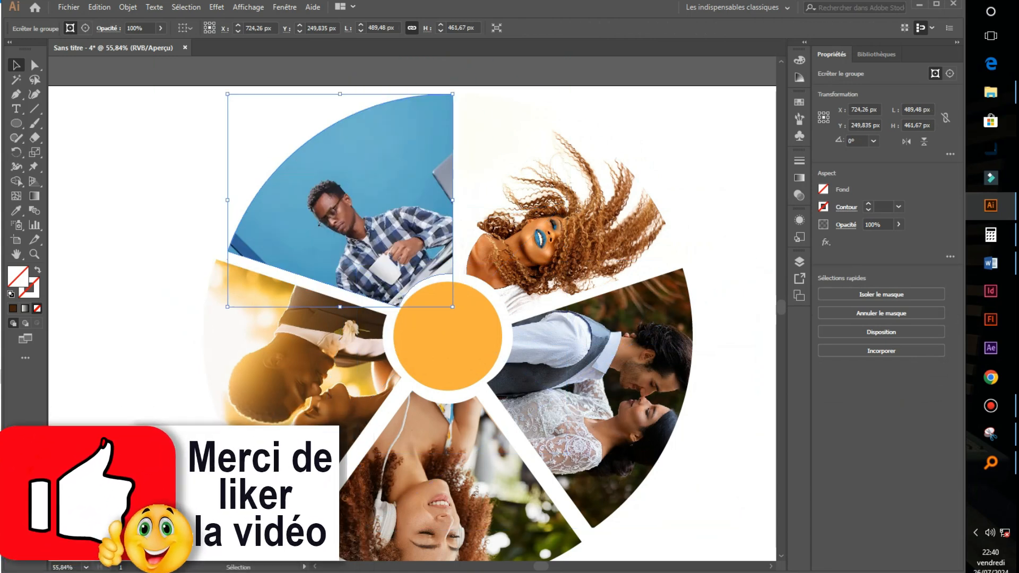
pyautogui.click(728, 234)
# Place the photo "ss" from the personnage folder over the centre circle, with its centre at about X 942, Y 629 px.
pyautogui.click(448, 337)
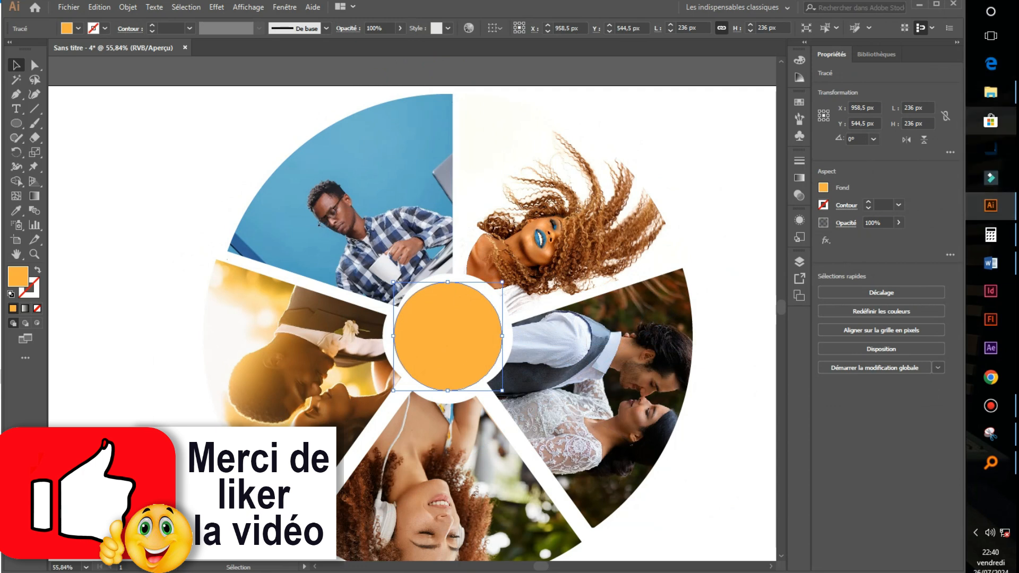
pyautogui.click(990, 92)
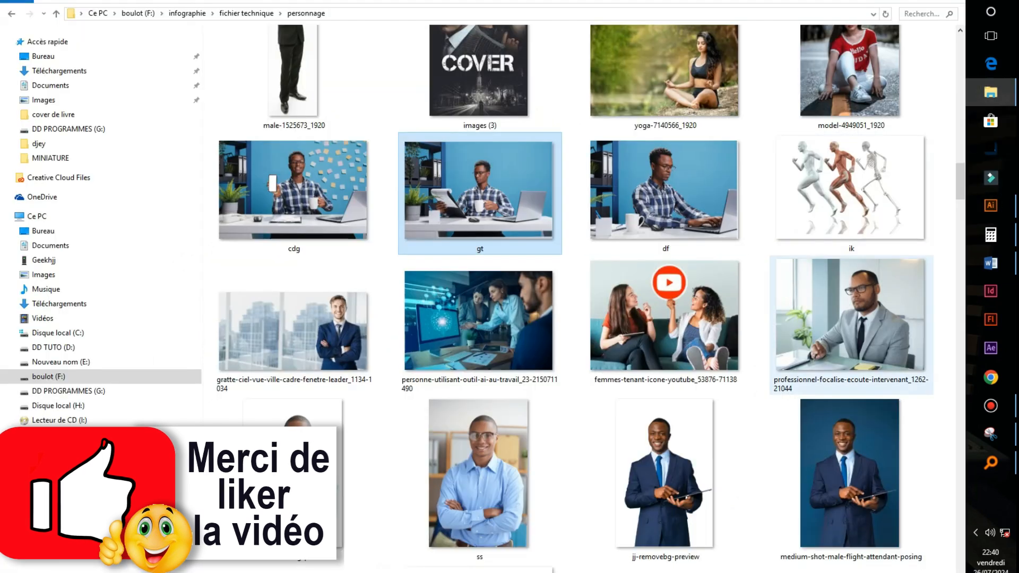
pyautogui.moveTo(480, 475); pyautogui.dragTo(470, 372)
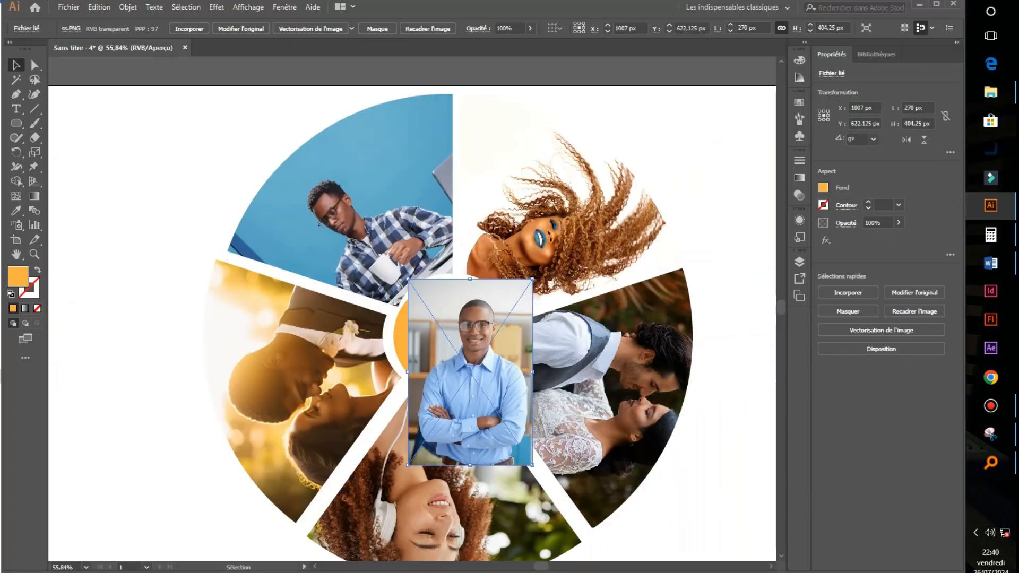
pyautogui.moveTo(510, 325); pyautogui.dragTo(476, 325)
pyautogui.moveTo(440, 281); pyautogui.dragTo(440, 282)
# Send the portrait photo to the back, create a clipping mask from it and the orange centre circle, and deselect the group.
pyautogui.rightClick(465, 339)
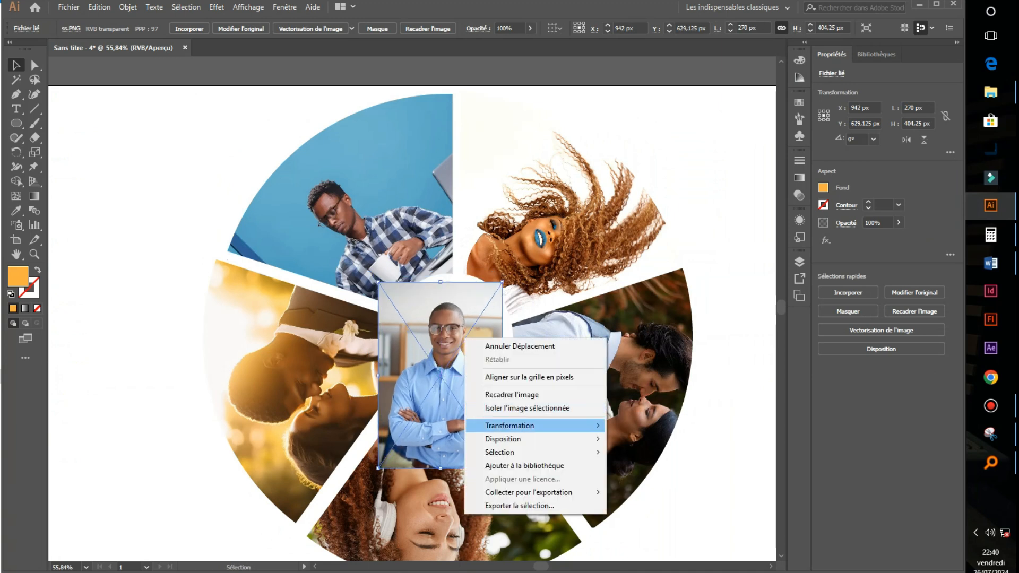
pyautogui.moveTo(504, 439)
pyautogui.click(643, 479)
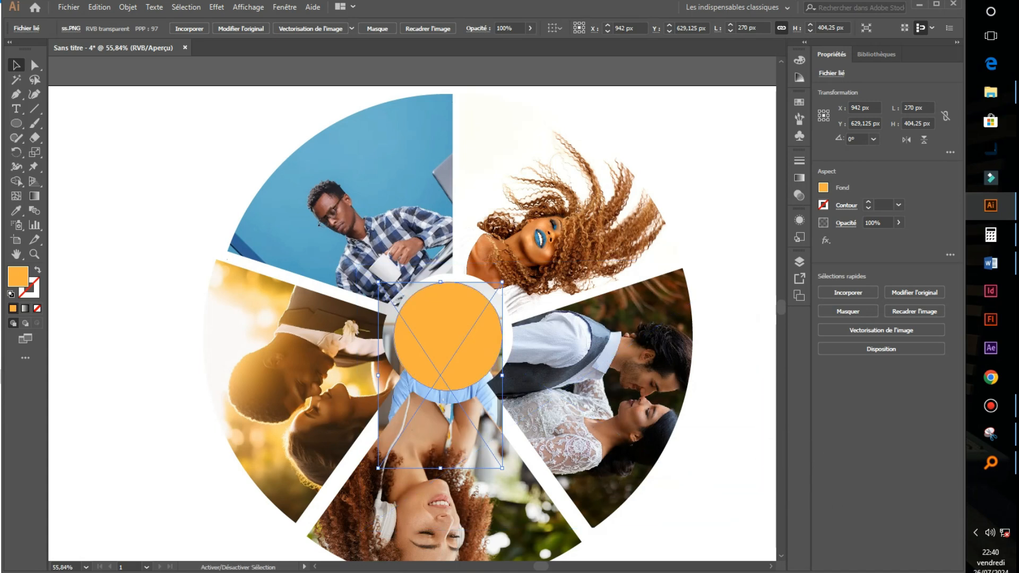
pyautogui.keyDown('shift'); pyautogui.click(447, 336); pyautogui.keyUp('shift')
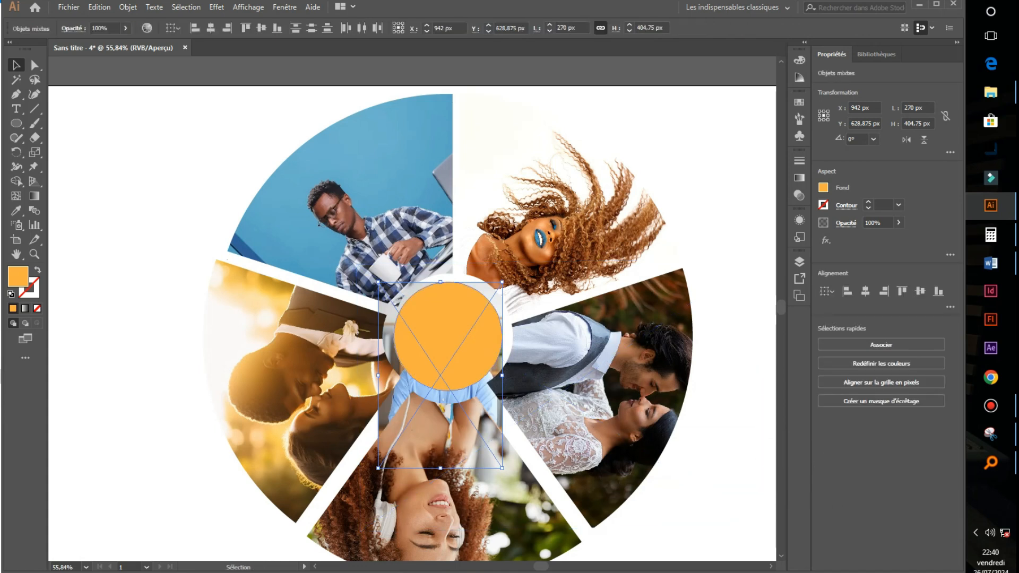
pyautogui.rightClick(455, 320)
pyautogui.click(509, 409)
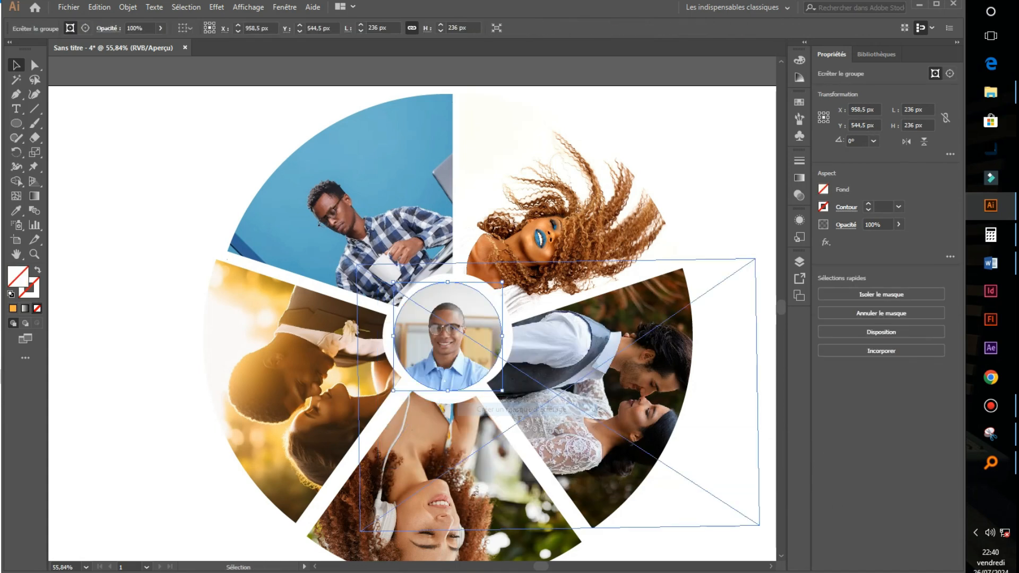
pyautogui.hotkey('ctrl', 'shift', 'a')
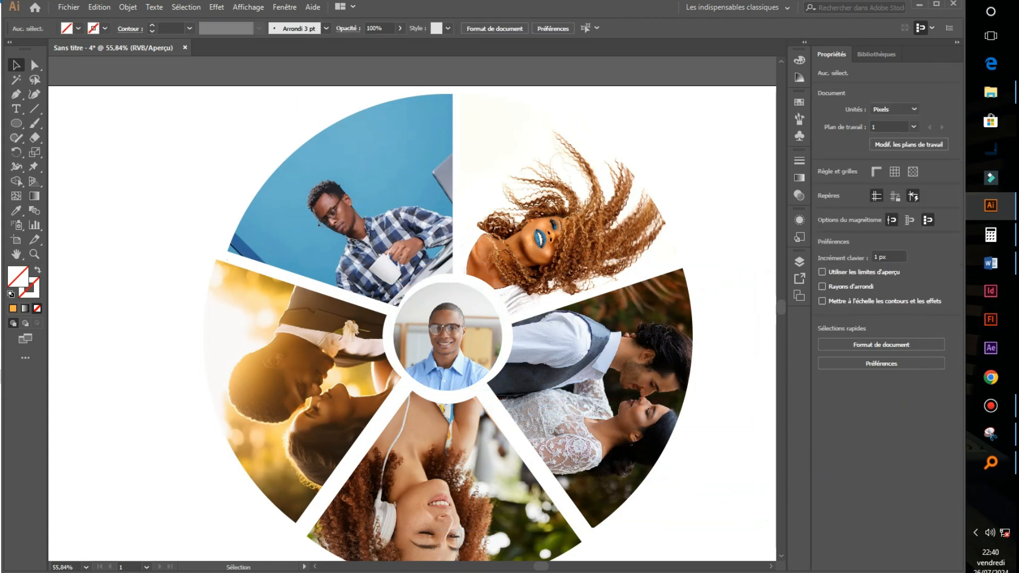